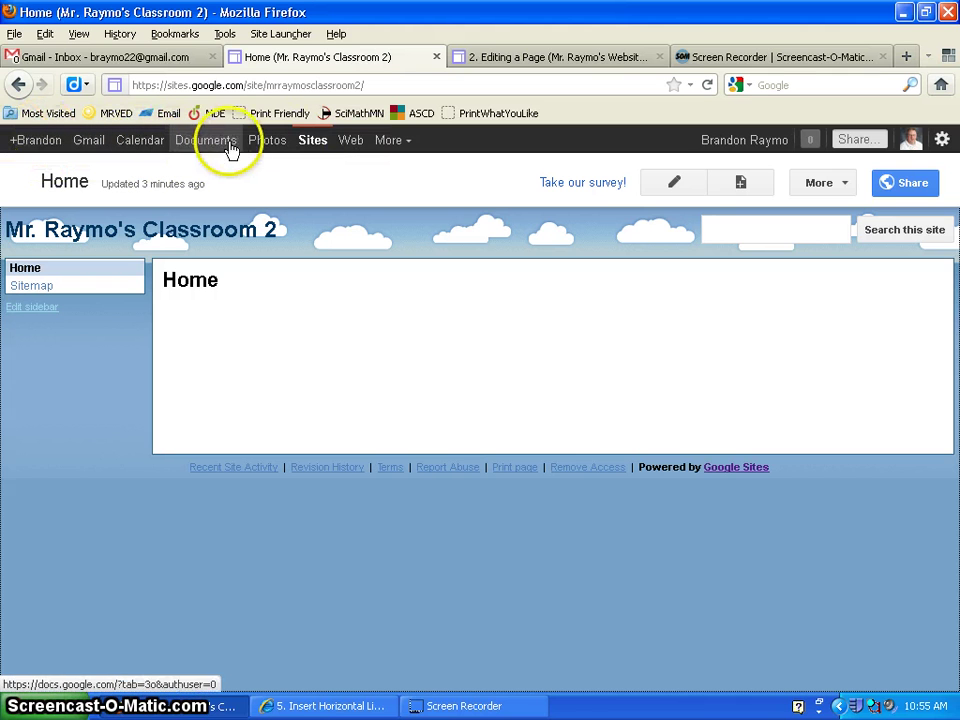
Open Google Calendar and start a new calendar named "Fake Class 101"
click(146, 146)
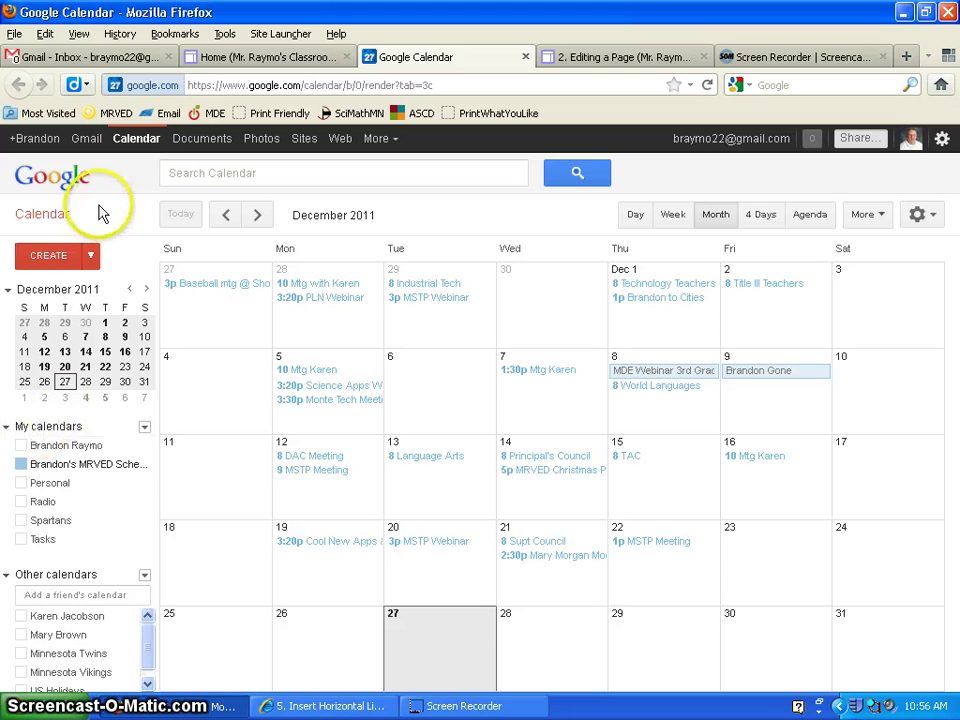
click(145, 429)
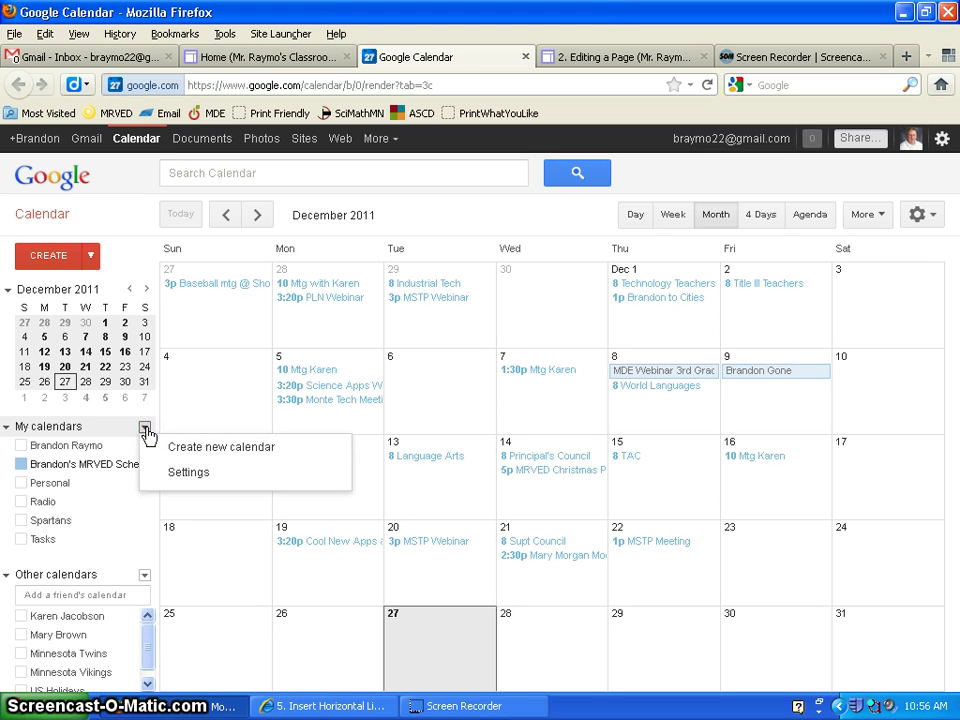
click(258, 456)
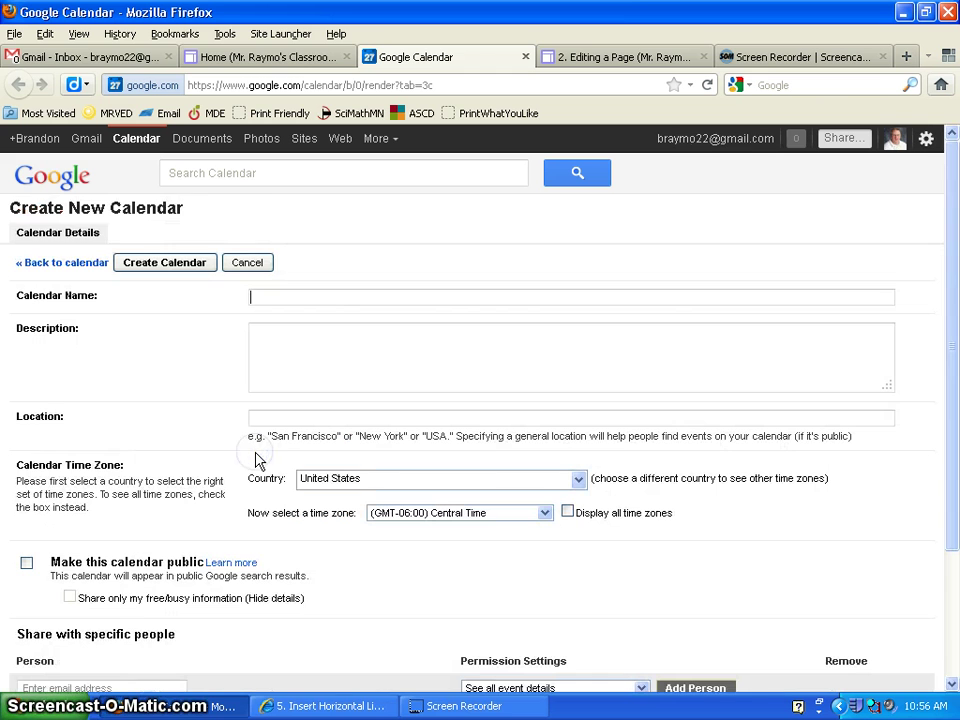
click(290, 300)
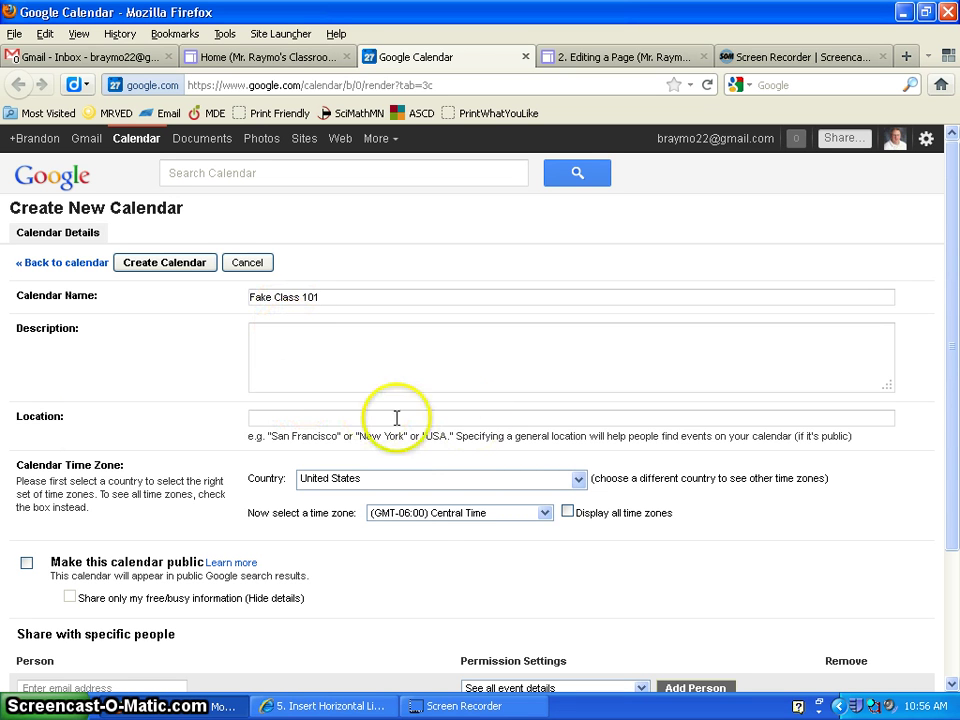
Make the Fake Class 101 calendar public and create it, accepting that all its events are visible to the world
scroll(418, 522, down, 2)
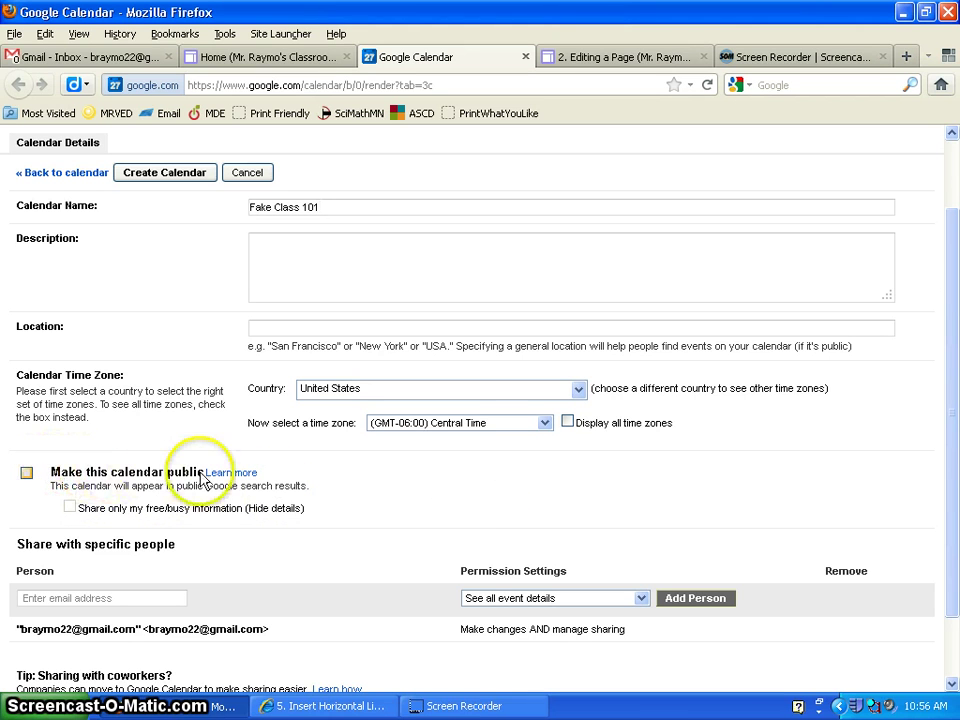
click(27, 476)
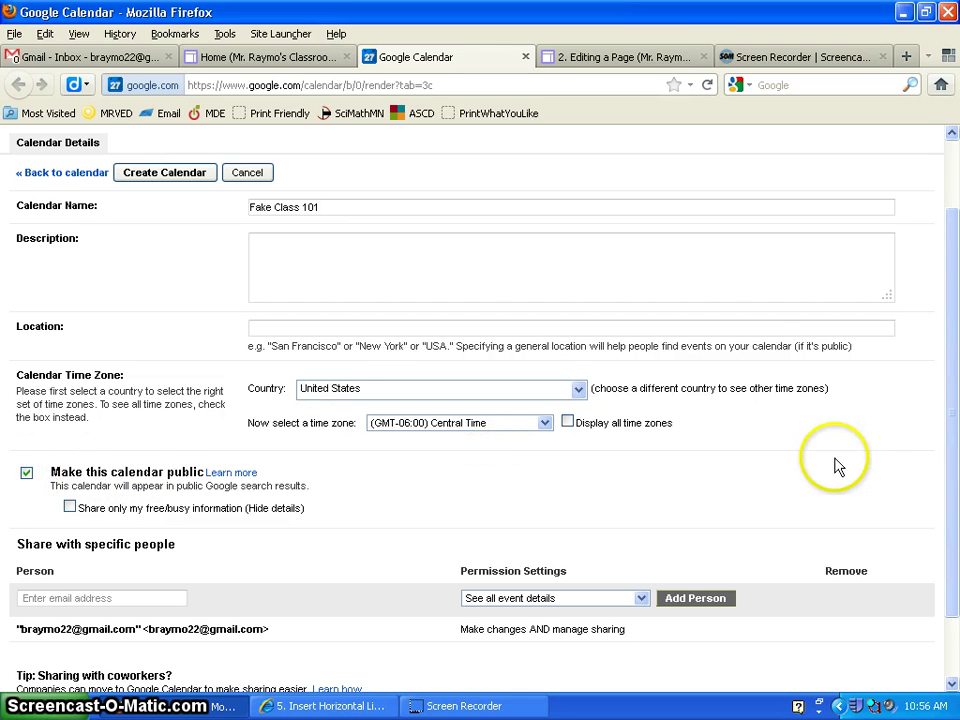
scroll(940, 410, down, 2)
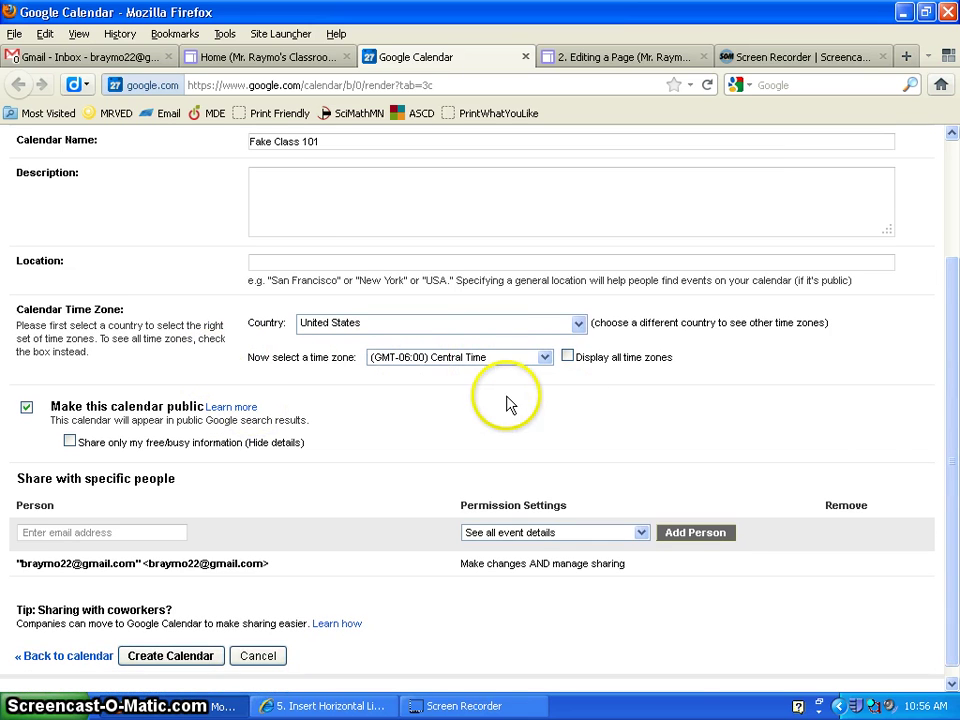
drag(953, 420, 954, 476)
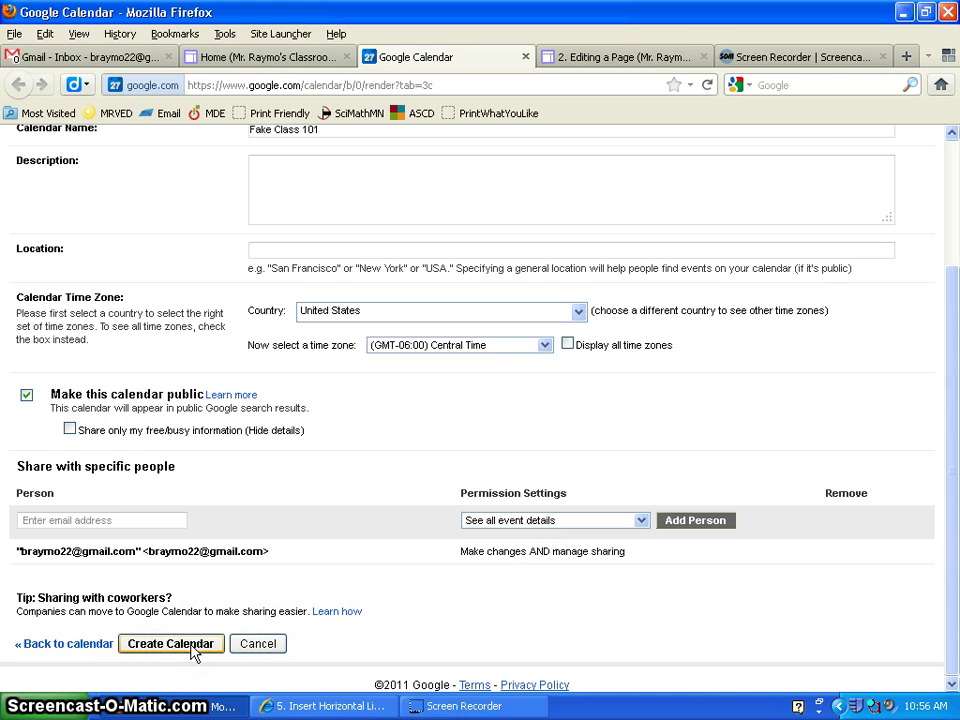
scroll(26, 396, up, 3)
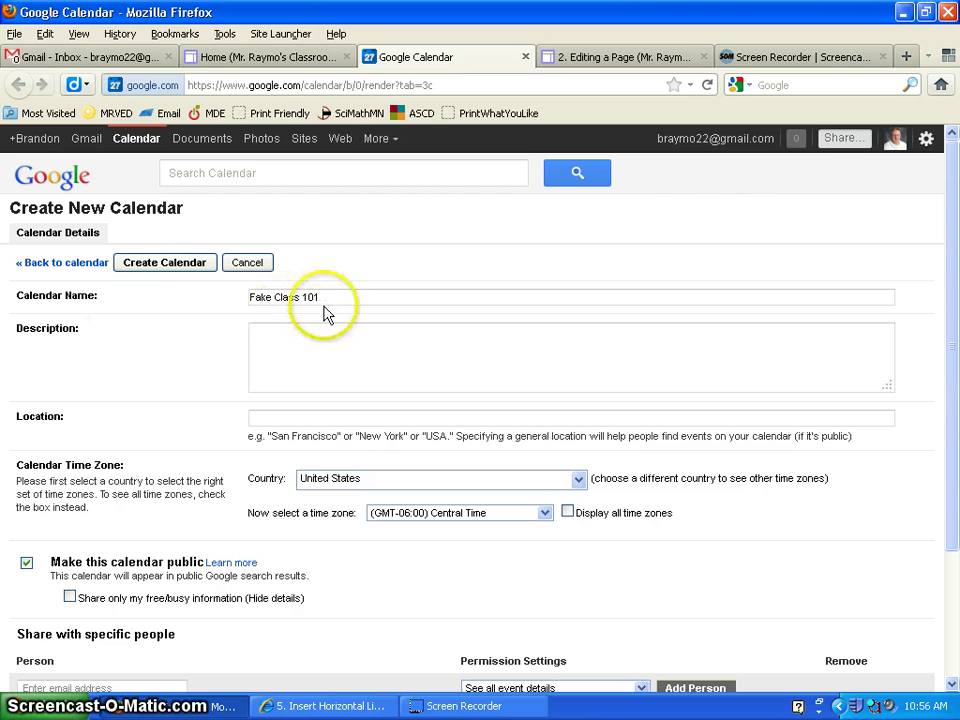
click(157, 270)
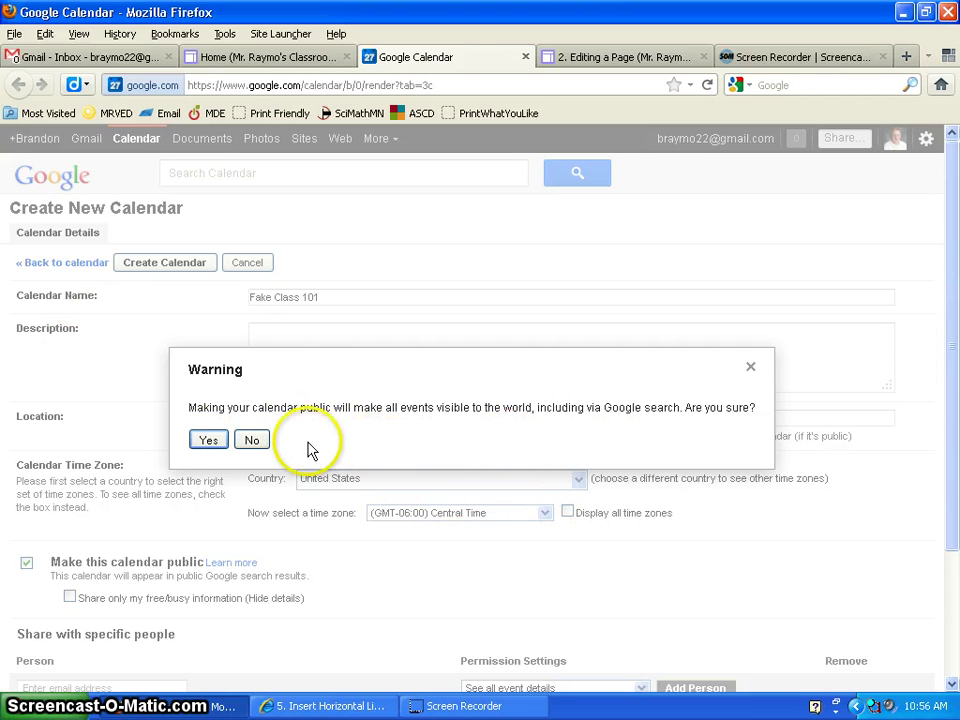
click(208, 442)
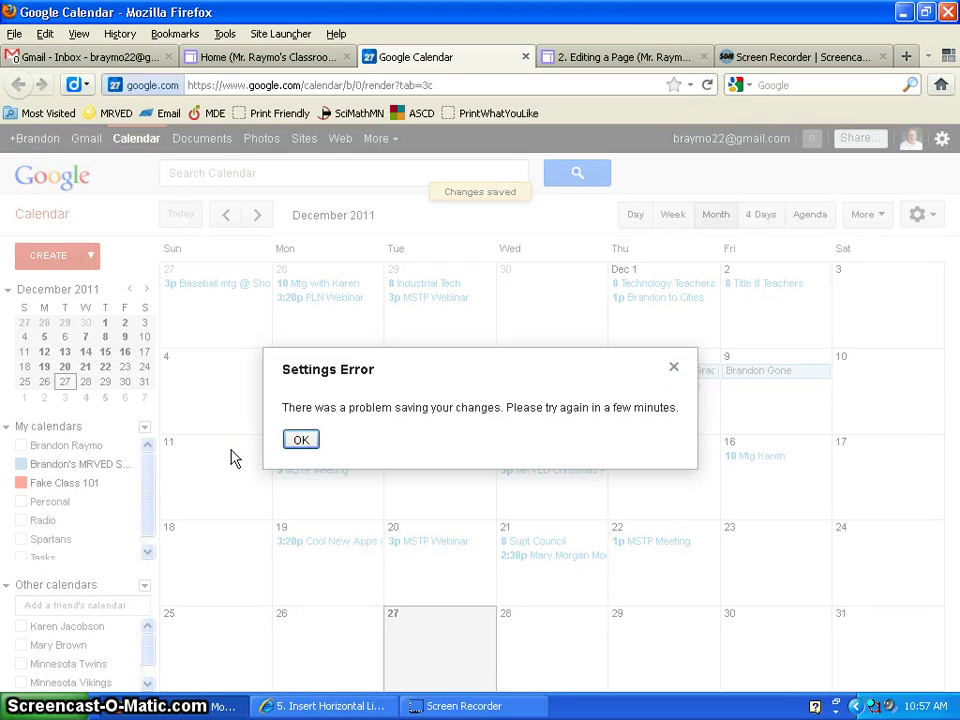
click(300, 449)
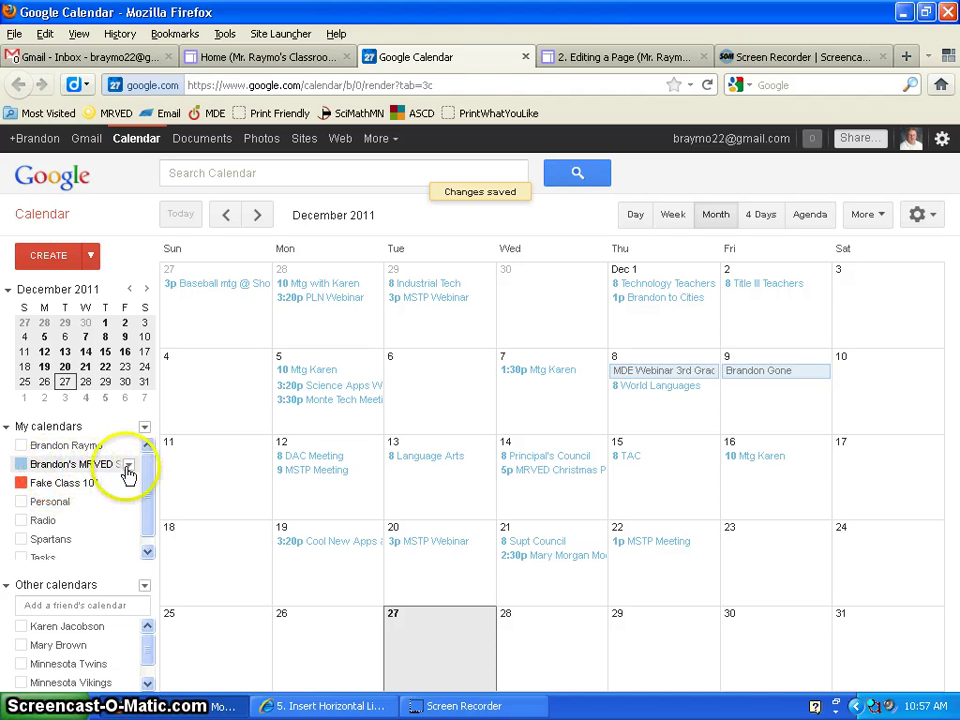
Hide the MRVED schedule calendar so that only Fake Class 101 is displayed
click(74, 468)
click(90, 527)
click(92, 530)
click(120, 506)
click(120, 506)
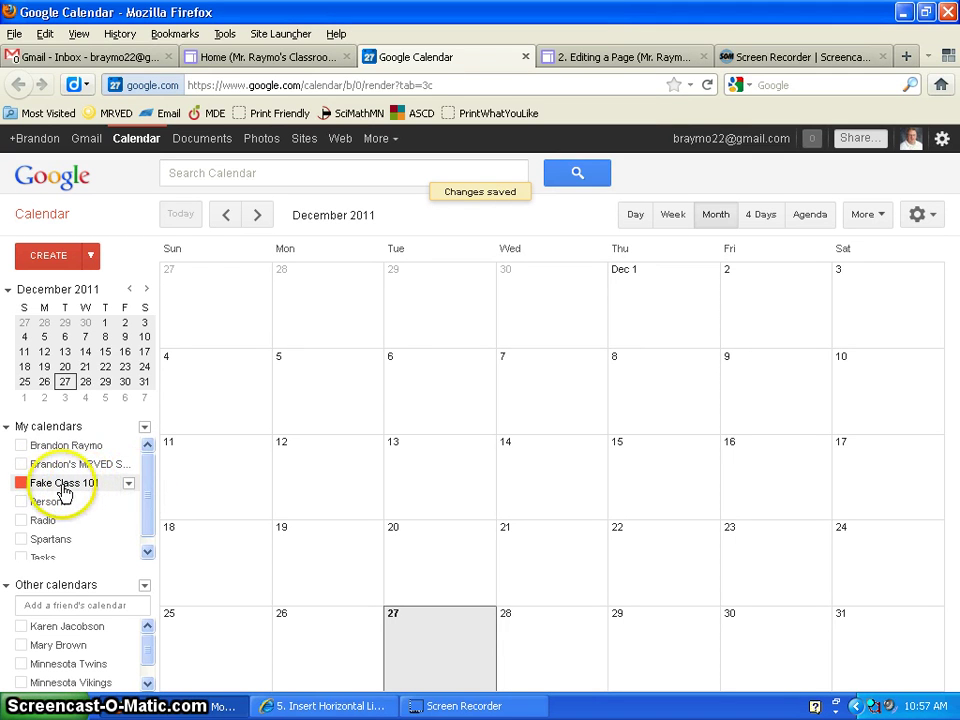
Add a "No School" event on Tuesday, December 27 to the Fake Class 101 calendar
click(443, 641)
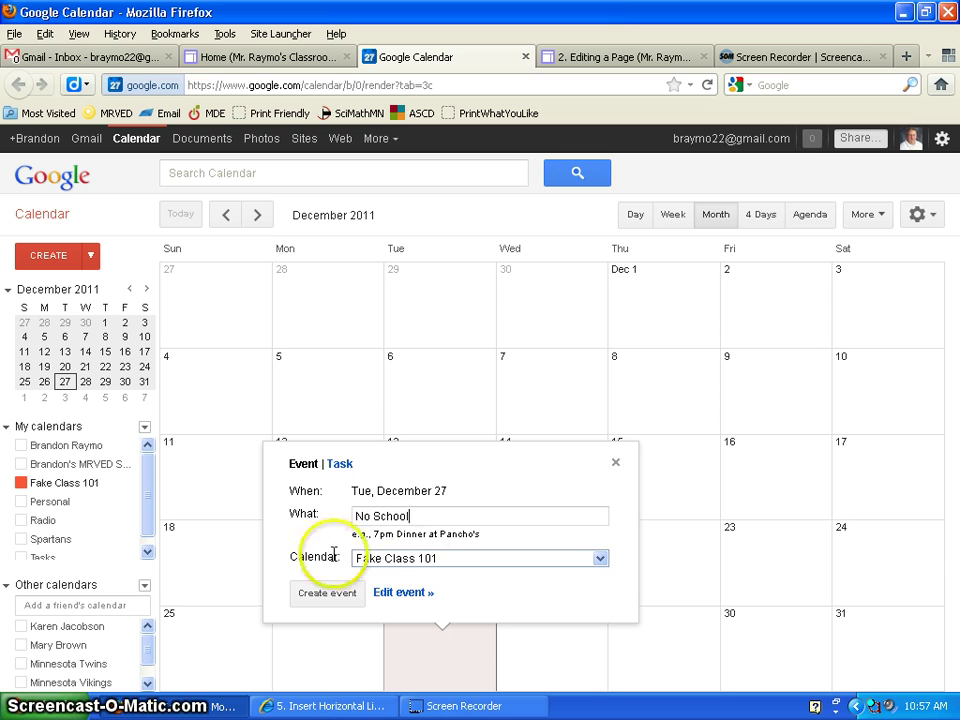
click(392, 566)
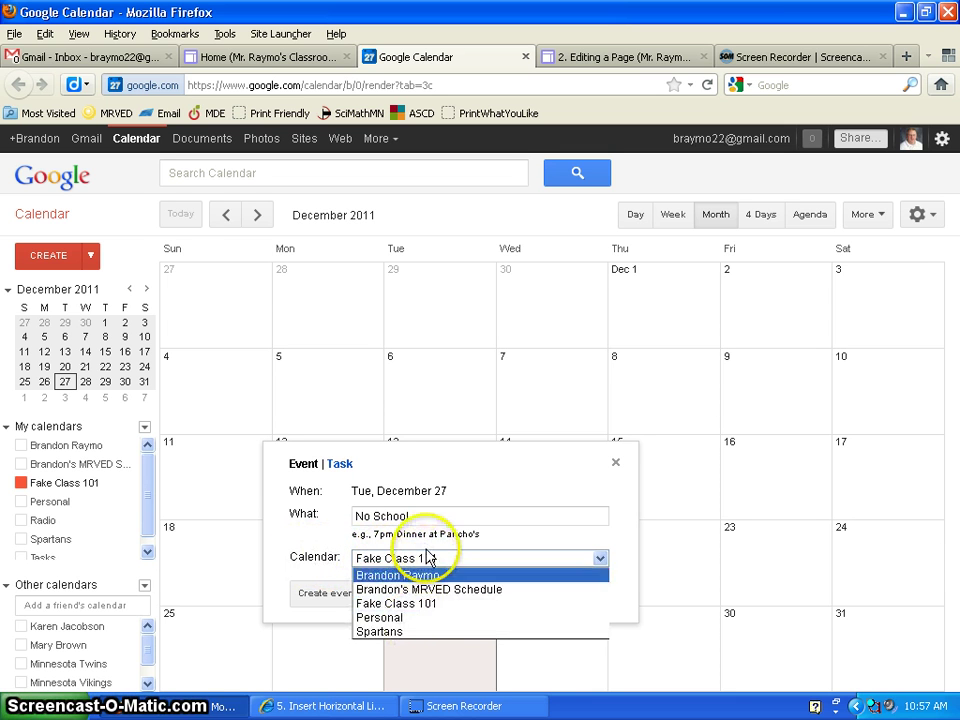
click(425, 604)
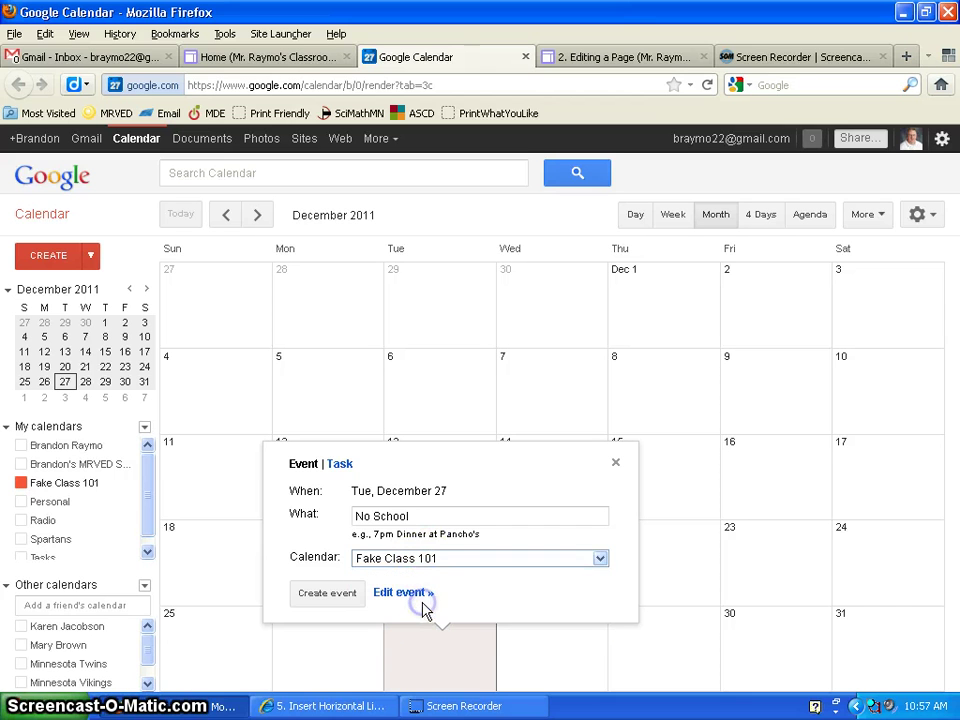
click(328, 598)
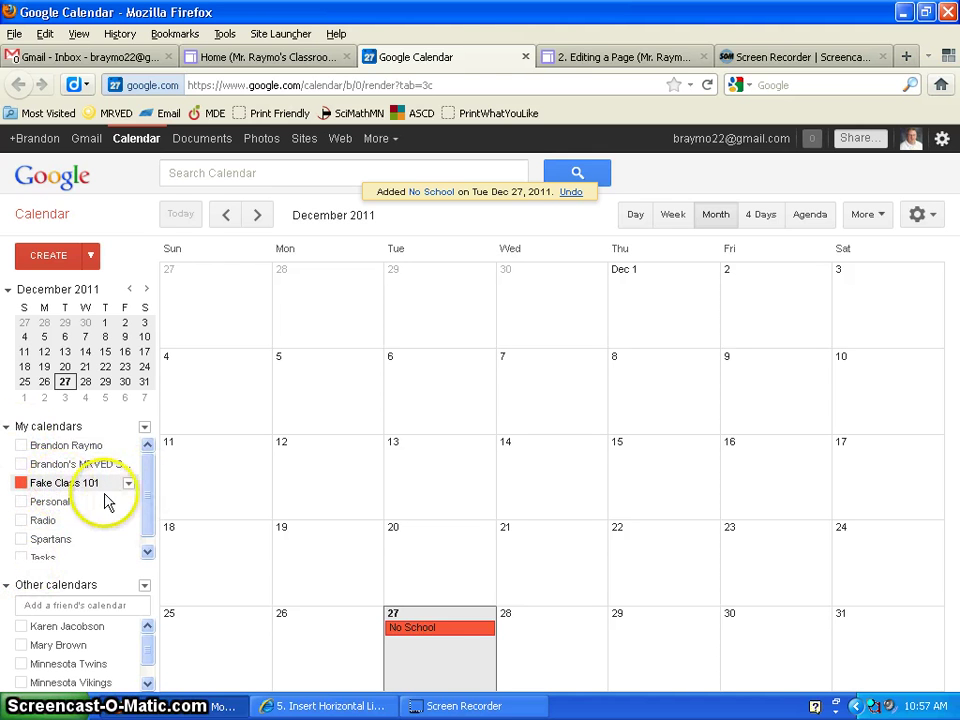
Add the events "Field Trip" on December 28 and "Field Trip Review" on December 29 to the Fake Class 101 calendar
click(557, 645)
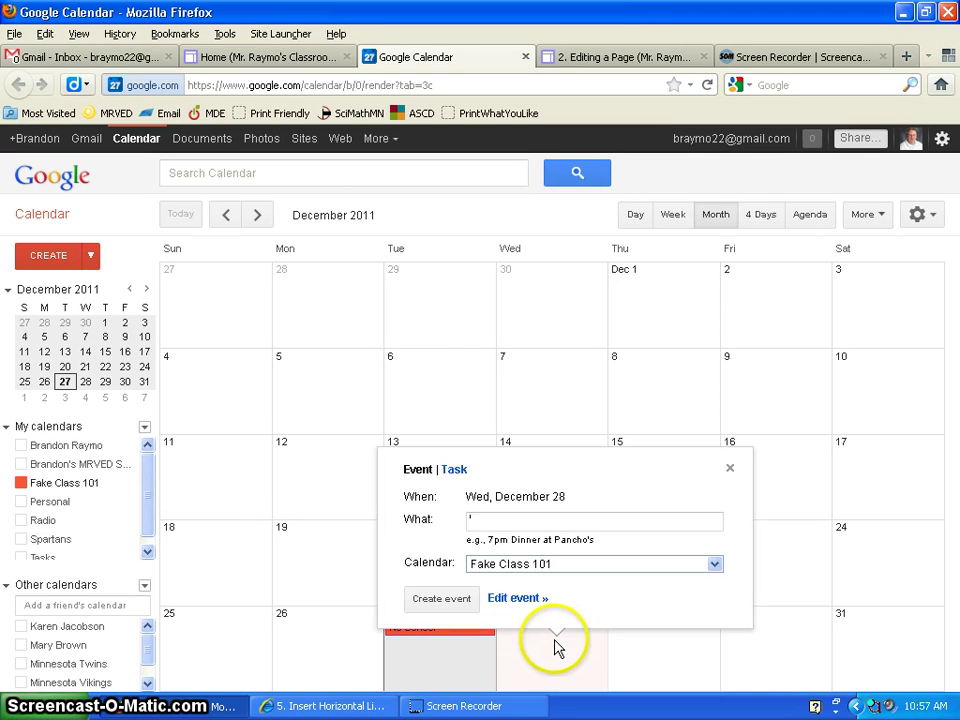
text(Field Trip)
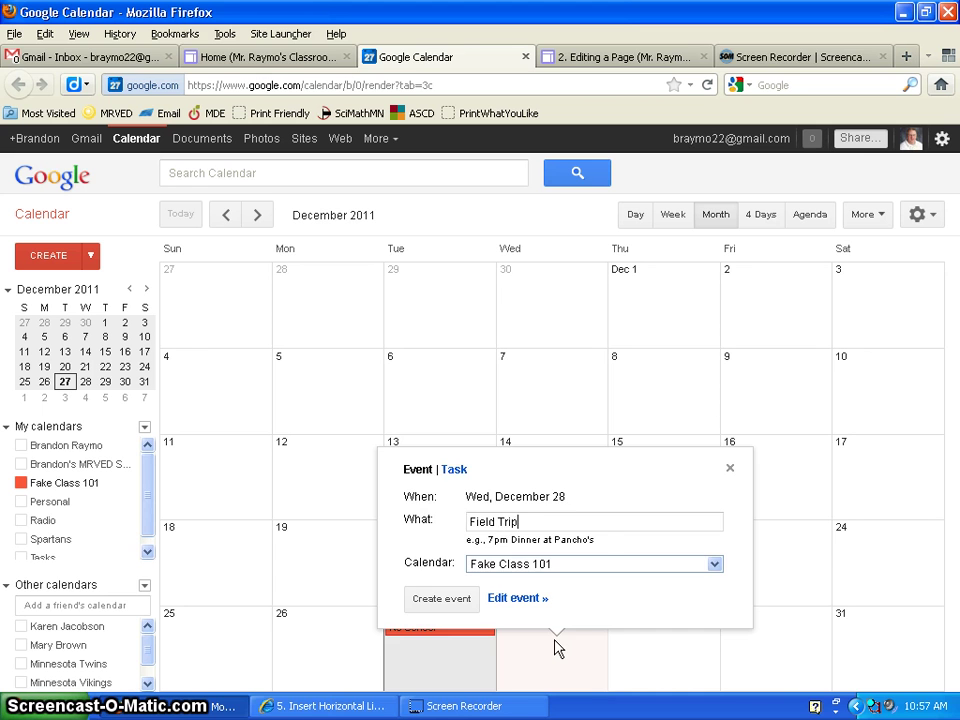
key(Return)
click(692, 628)
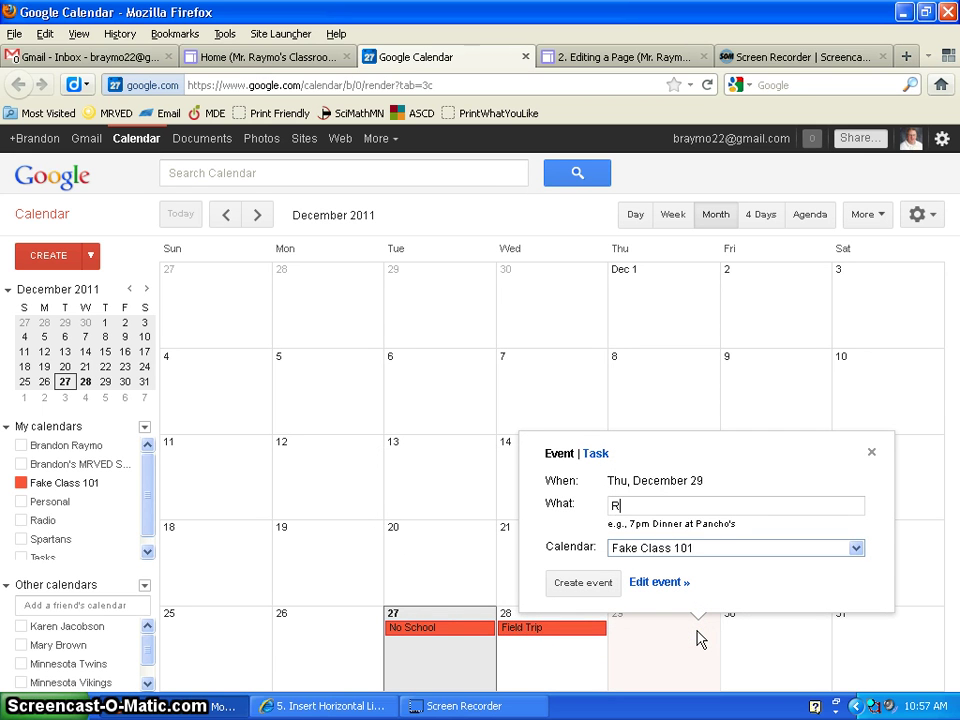
text(Field Trip Review)
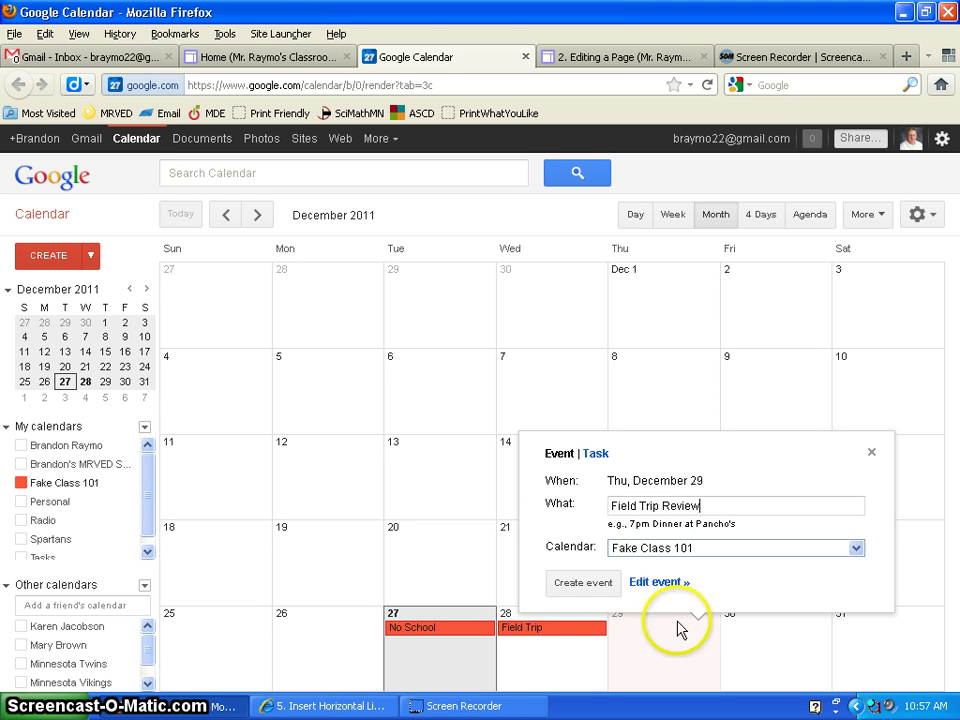
click(566, 584)
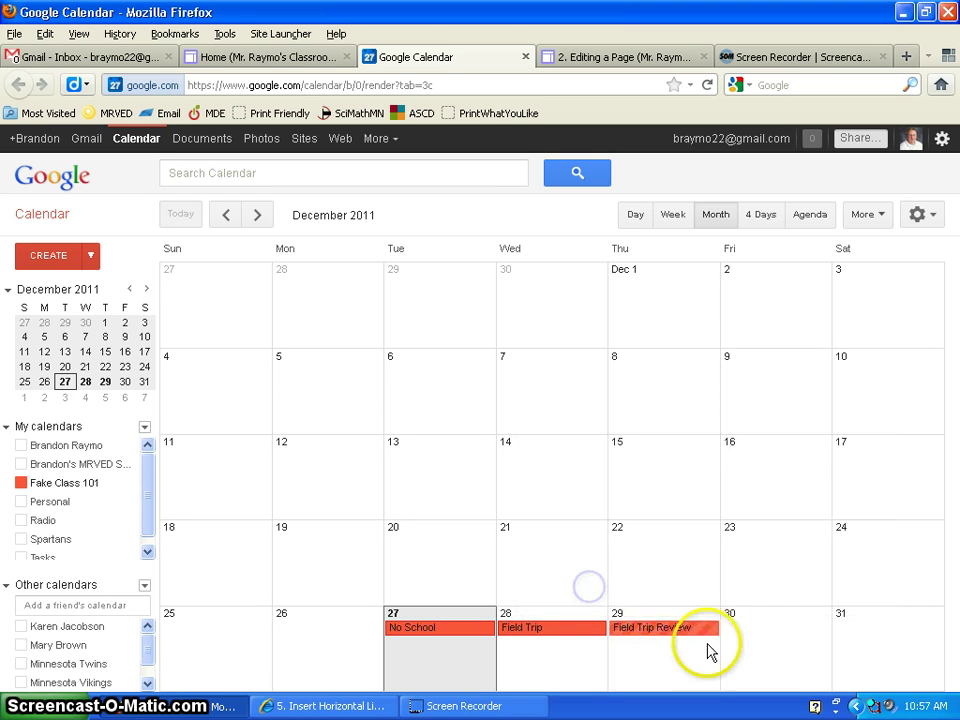
Add a "Reading Pages 34-54" event on Friday, December 30 to the Fake Class 101 calendar
click(768, 640)
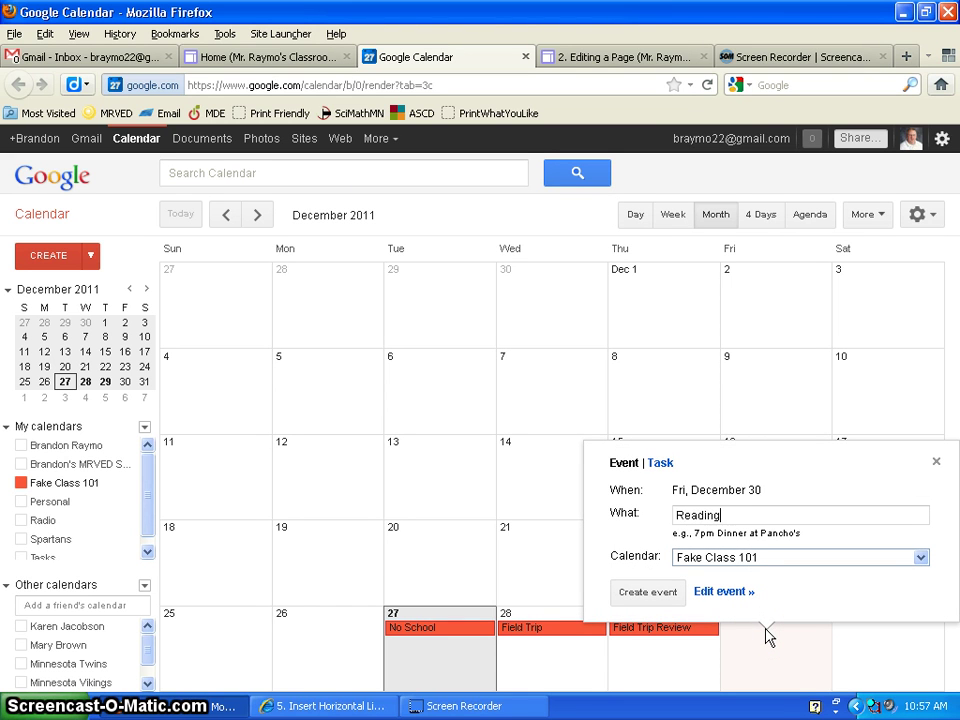
text(Reading Pages 34-54)
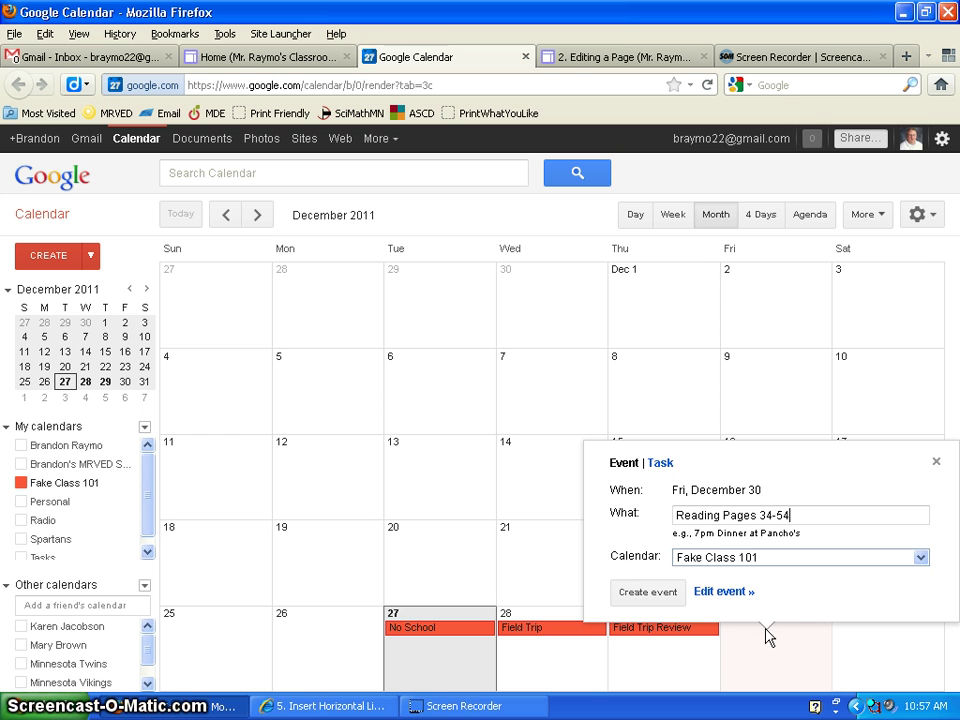
click(662, 594)
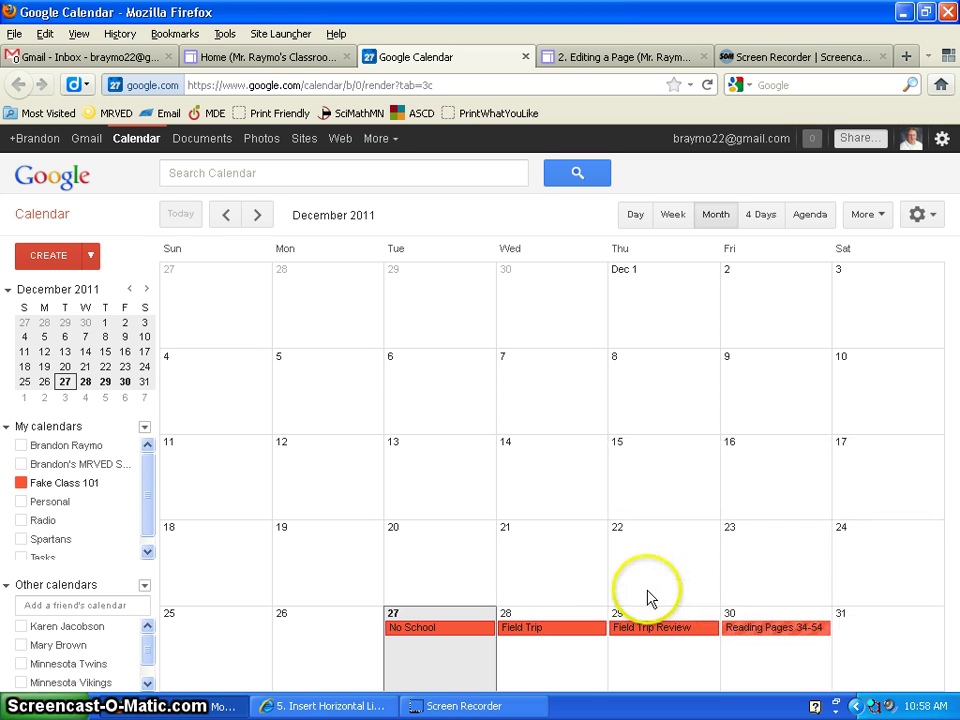
Add a "No School" event on Monday, January 2, 2012 to the Fake Class 101 calendar
click(257, 214)
click(313, 298)
text(No School)
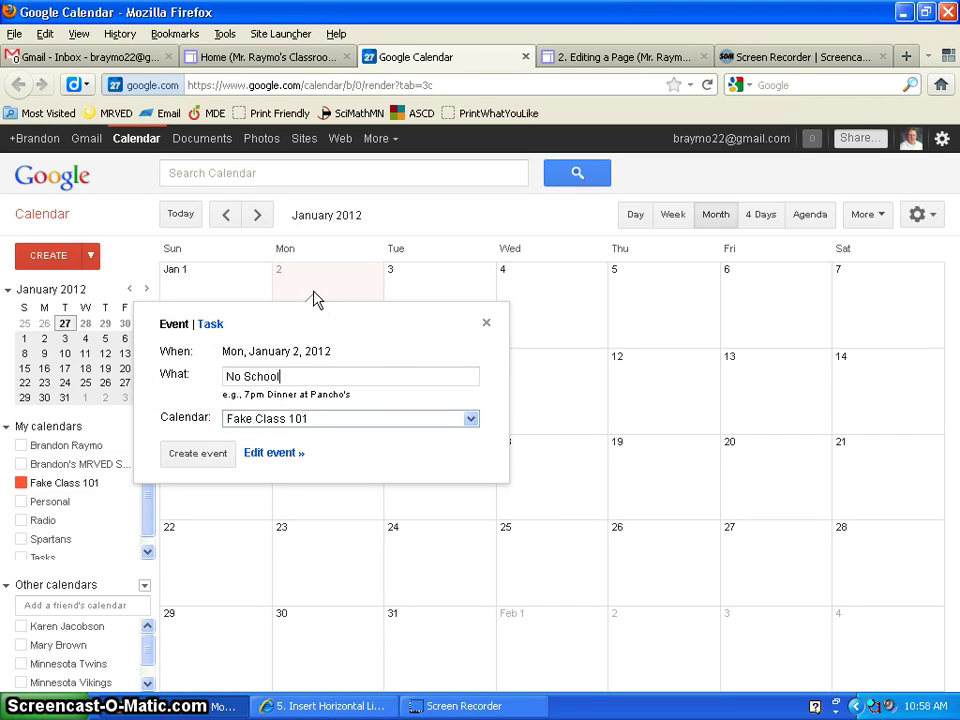
key(Return)
Add a "Reading pages 55-87" event on Tuesday, January 3, 2012 to the Fake Class 101 calendar
click(443, 298)
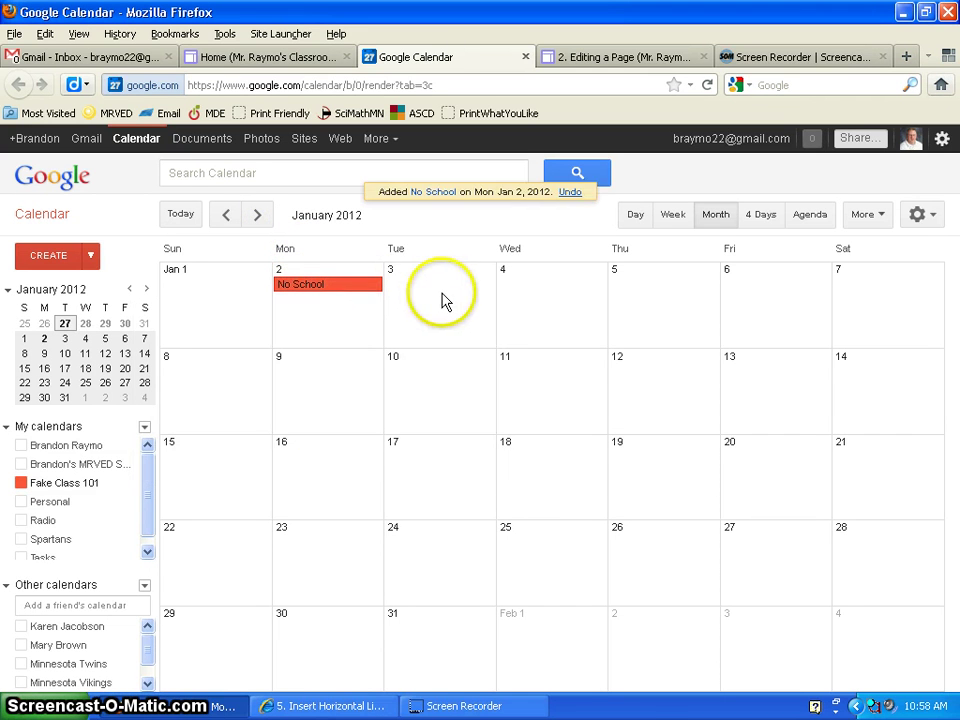
text(Mat)
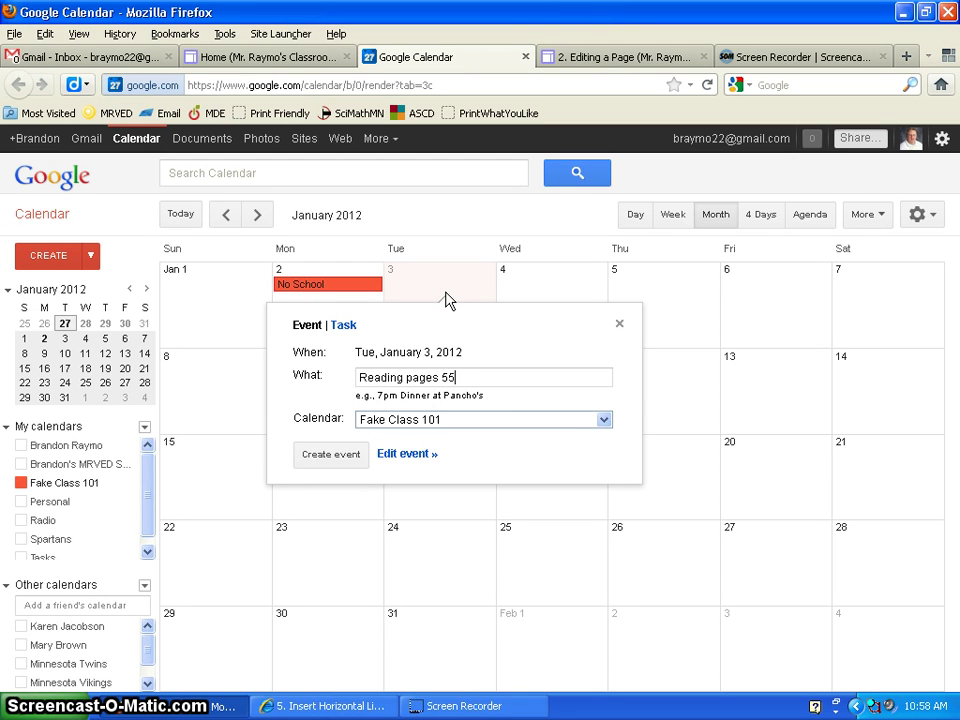
text(87)
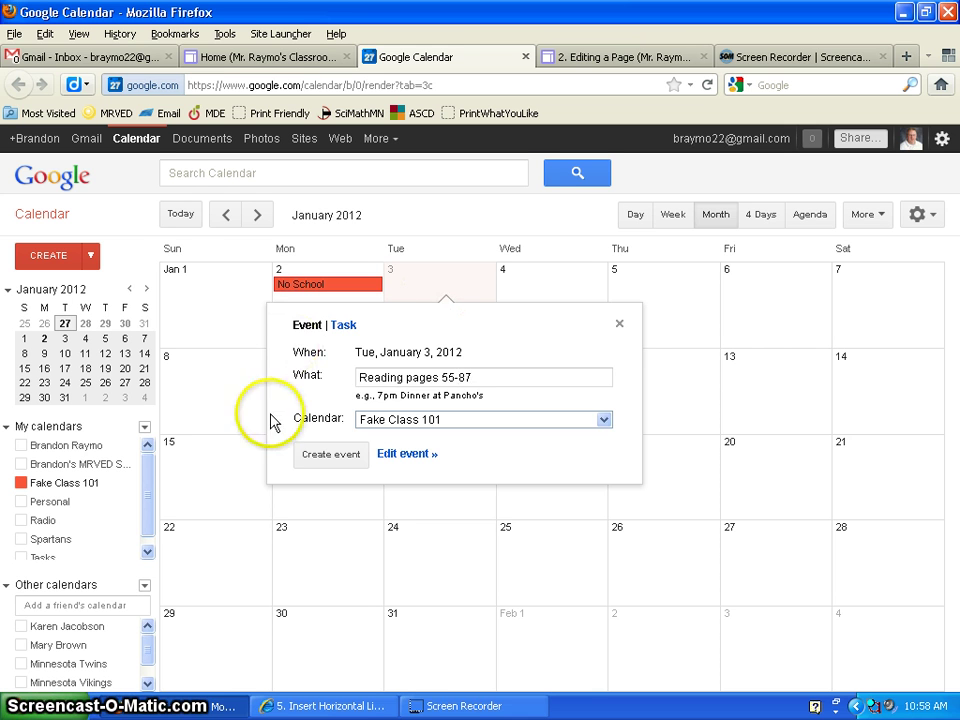
click(333, 455)
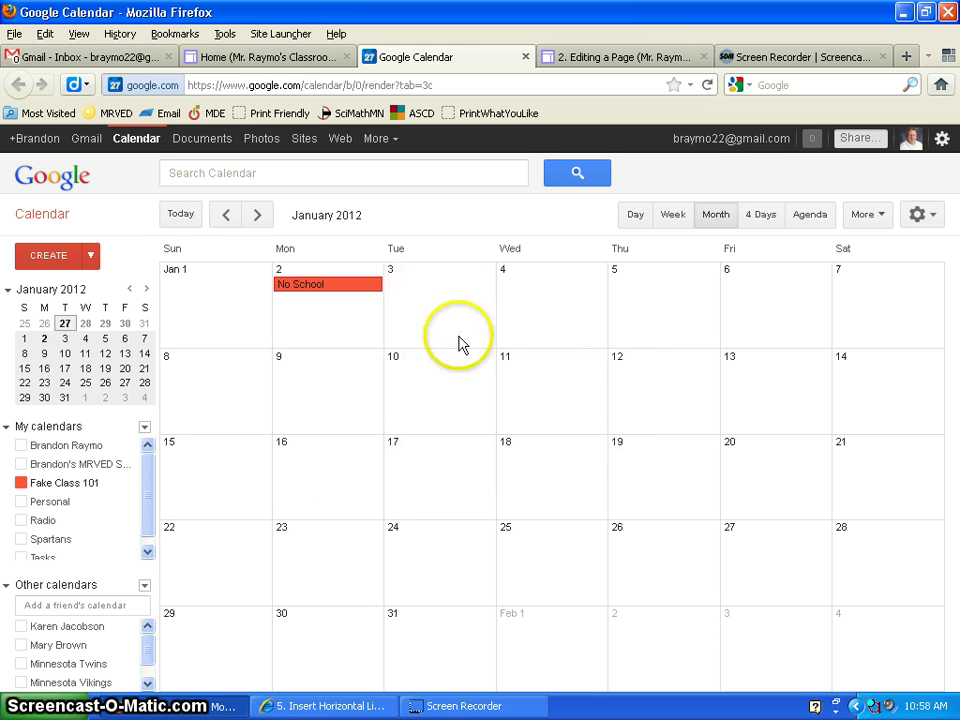
Add a "Homework" event on both January 4 and January 5, 2012 to the Fake Class 101 calendar
click(563, 291)
text(Homework)
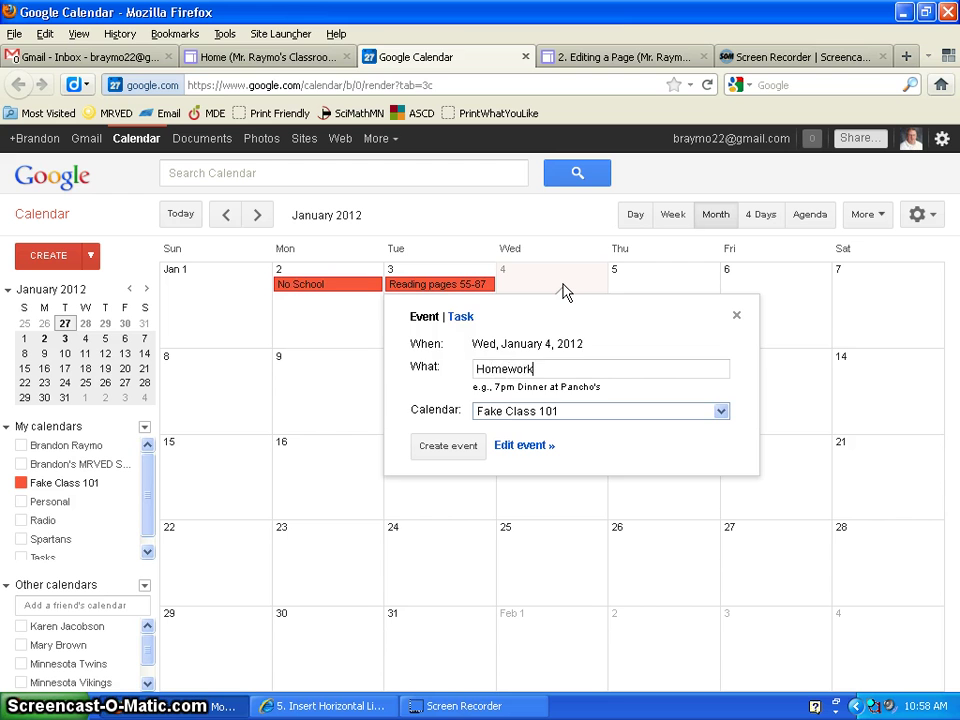
key(Return)
click(649, 291)
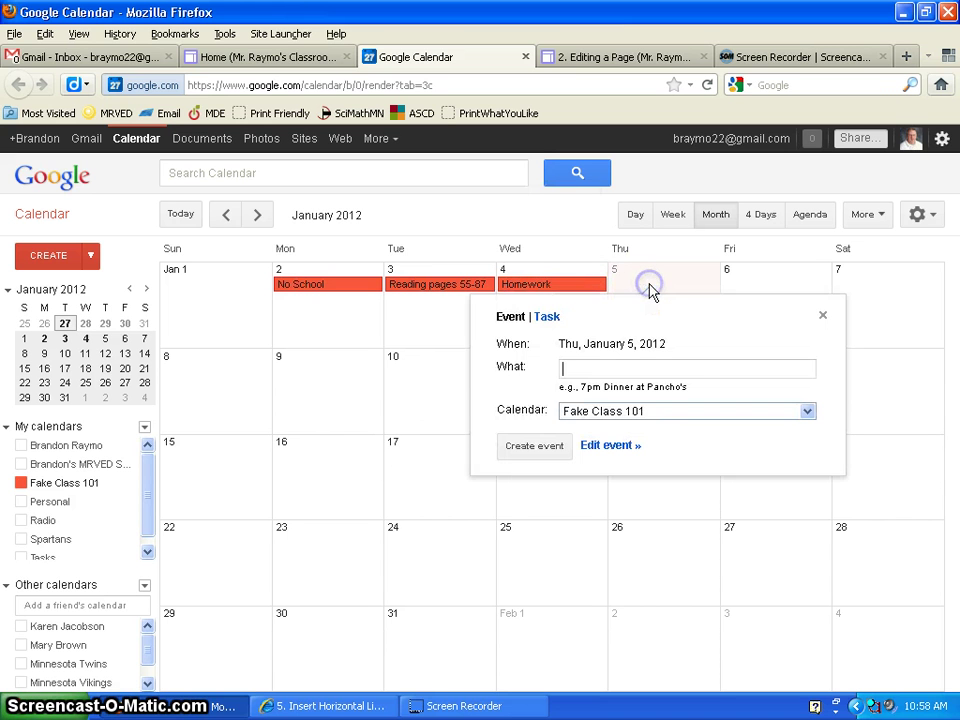
text(Homework)
key(Return)
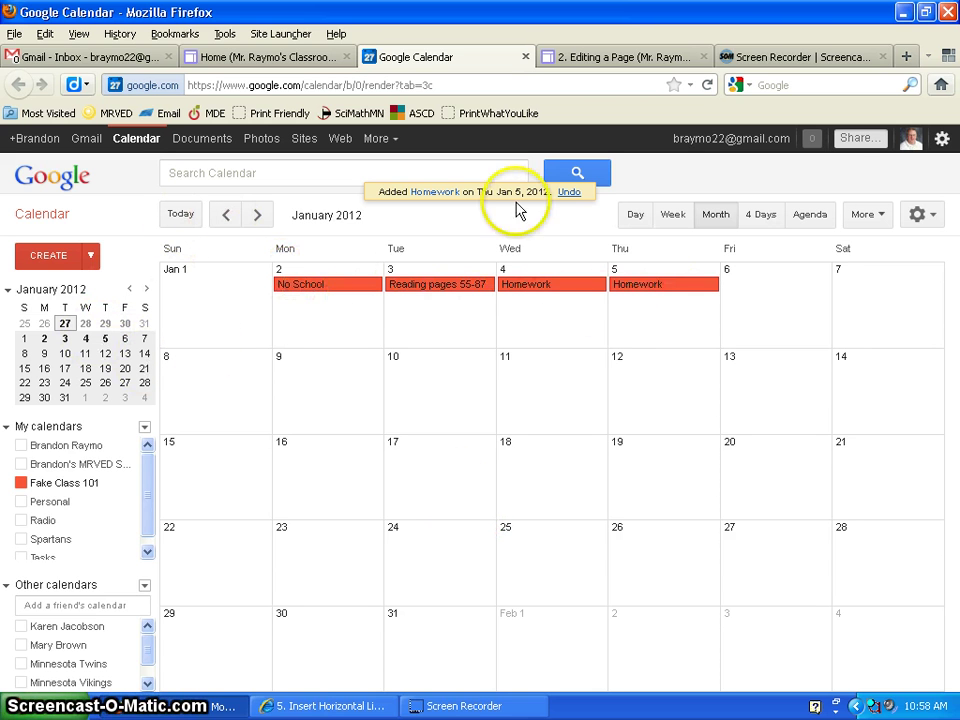
Return the calendar to December 2011 and switch to the classroom site's Home page in Google Sites
click(229, 220)
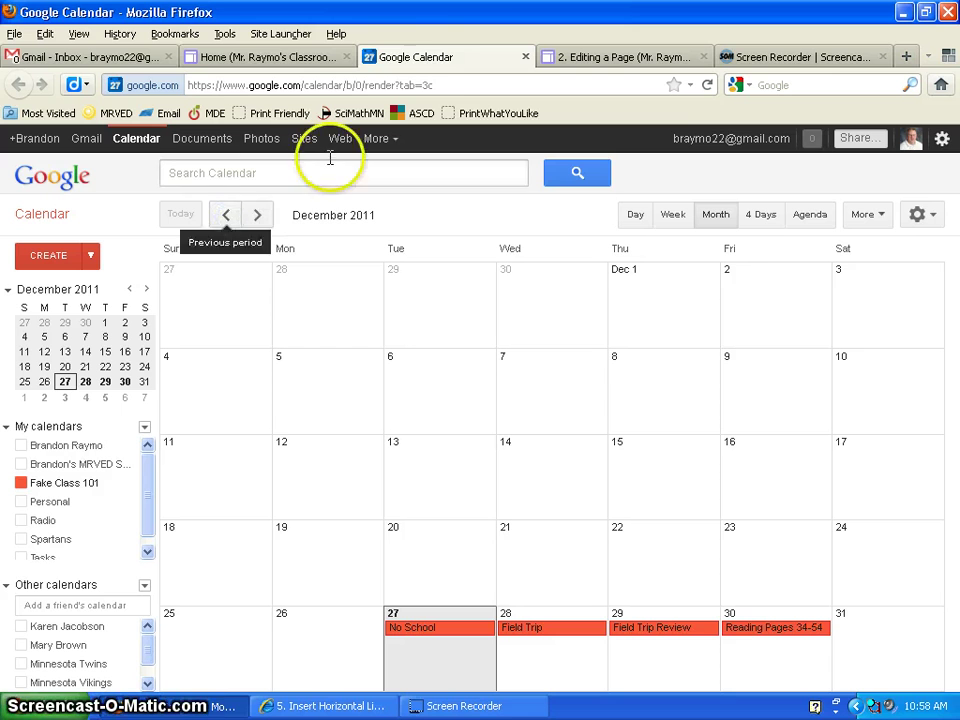
click(284, 60)
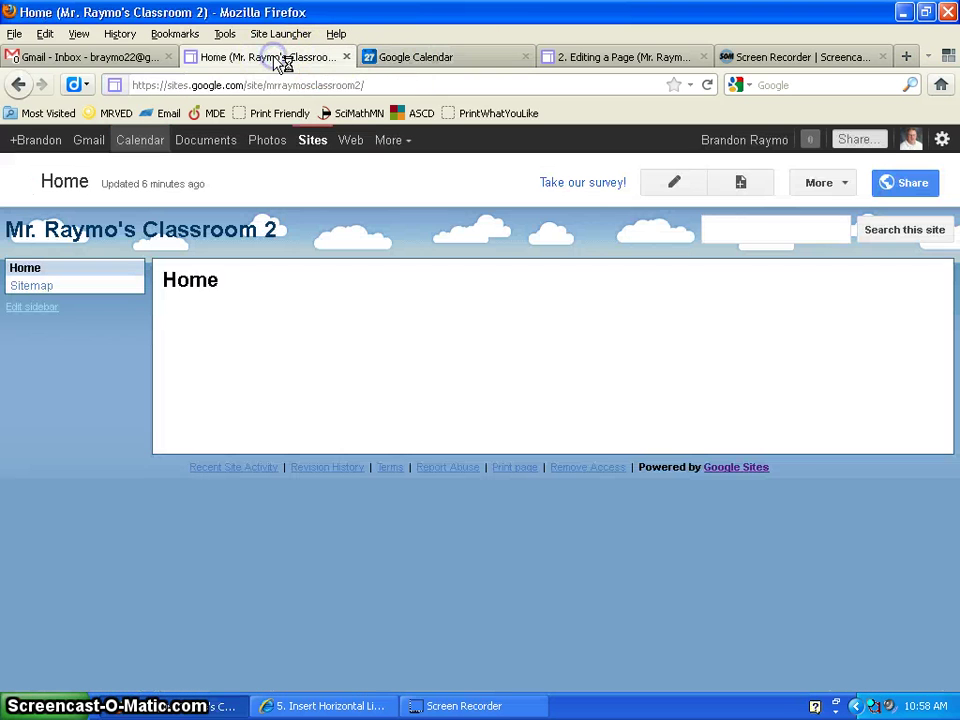
Edit the classroom site's Home page and choose the Fake Class 101 calendar as the Google Calendar to insert
click(672, 187)
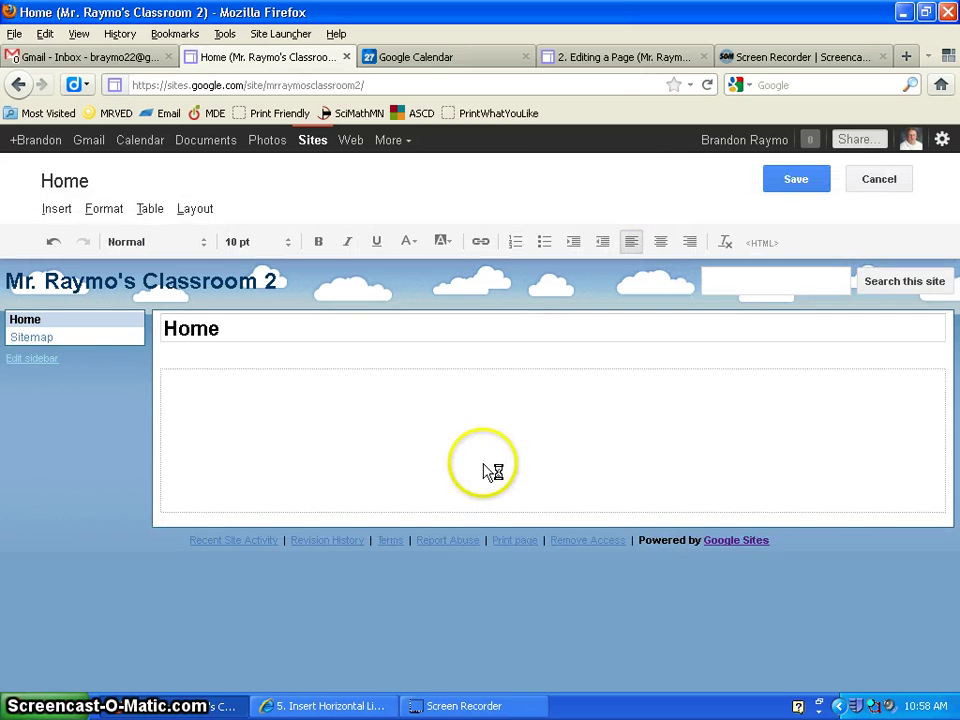
click(57, 209)
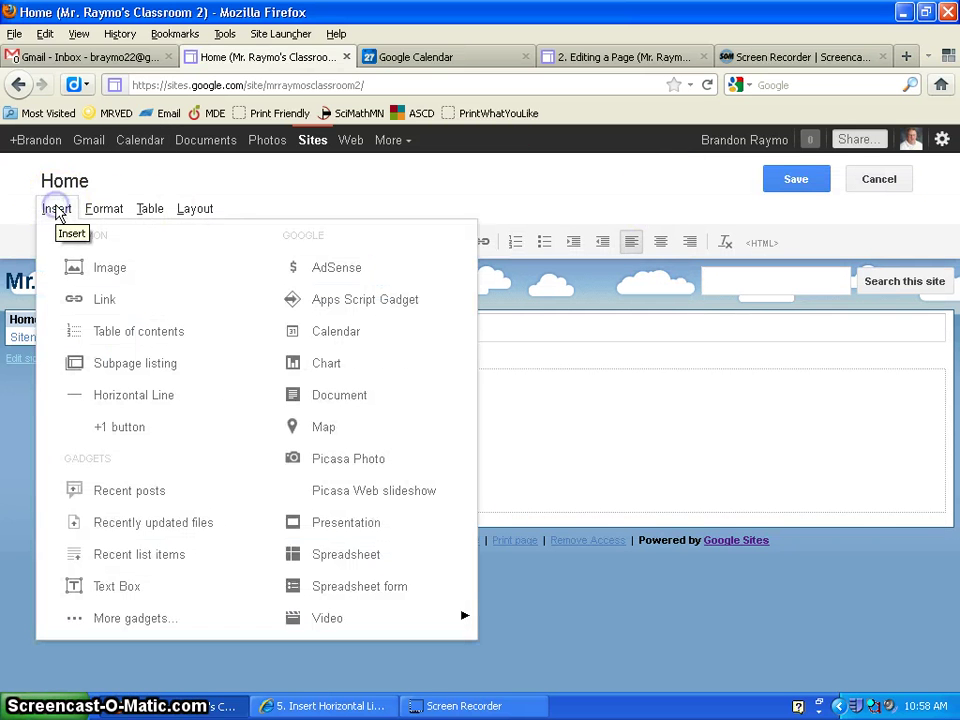
click(397, 333)
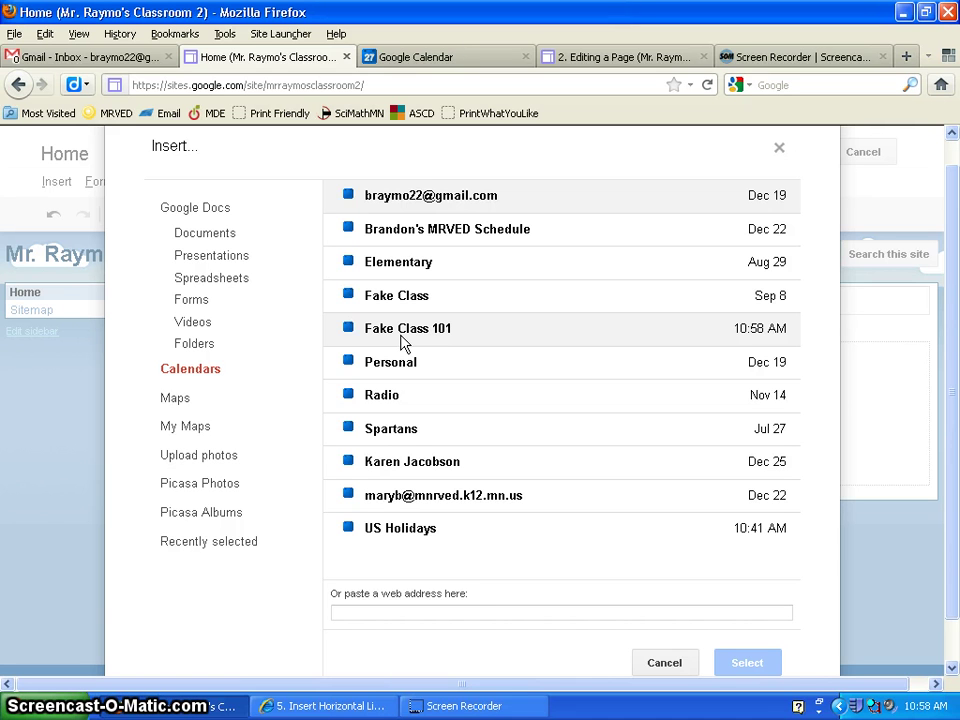
click(522, 331)
click(745, 663)
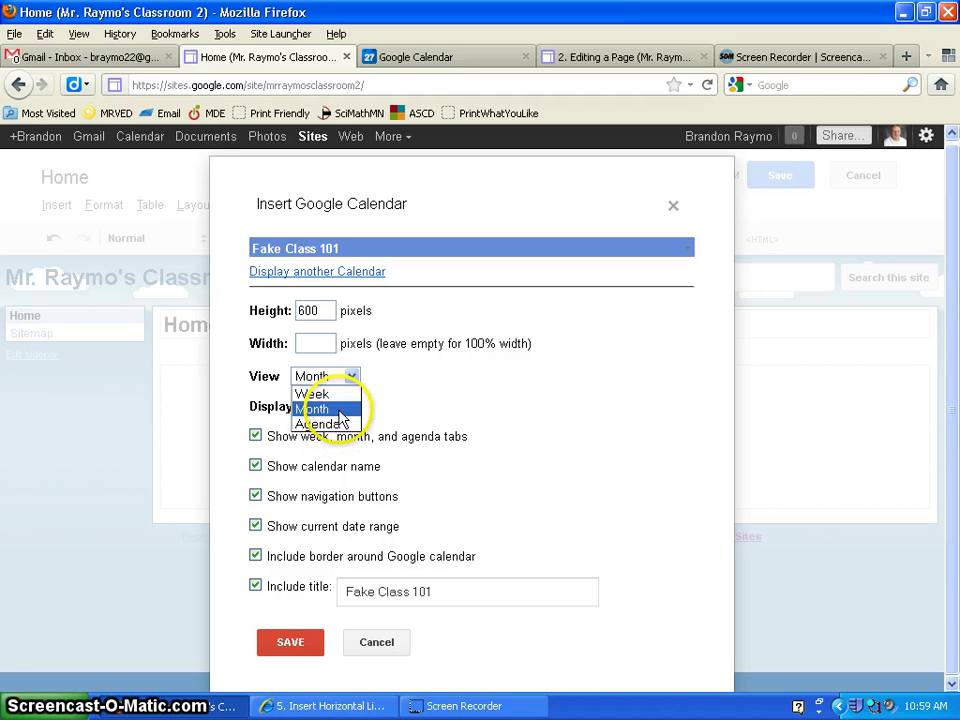
Set the calendar's view to Month and insert it with all display options enabled and the title Fake Class 101
click(330, 409)
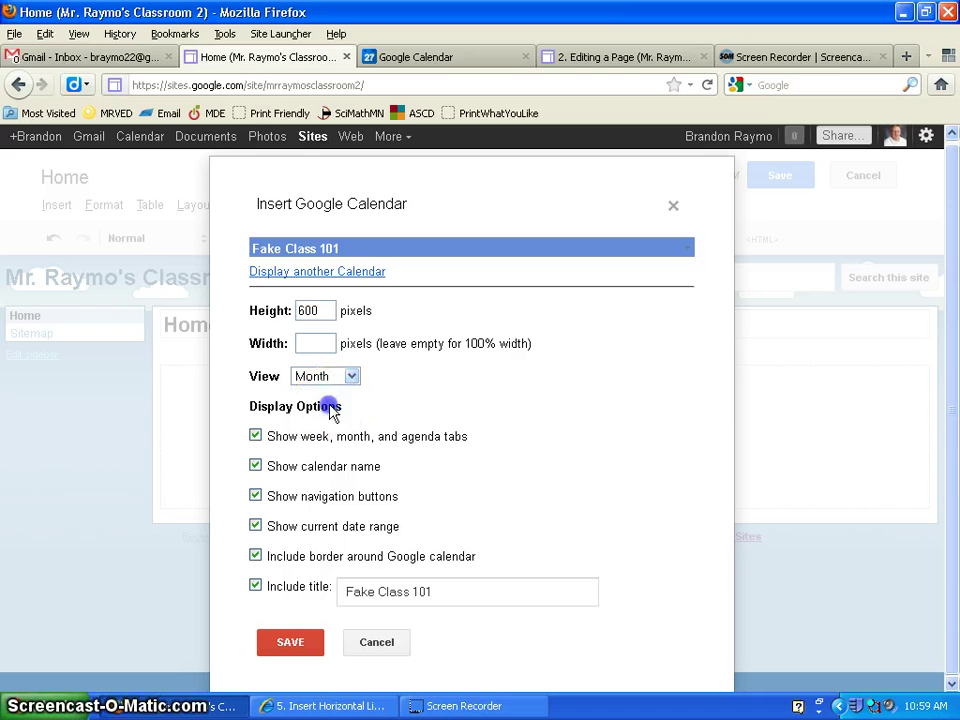
click(296, 442)
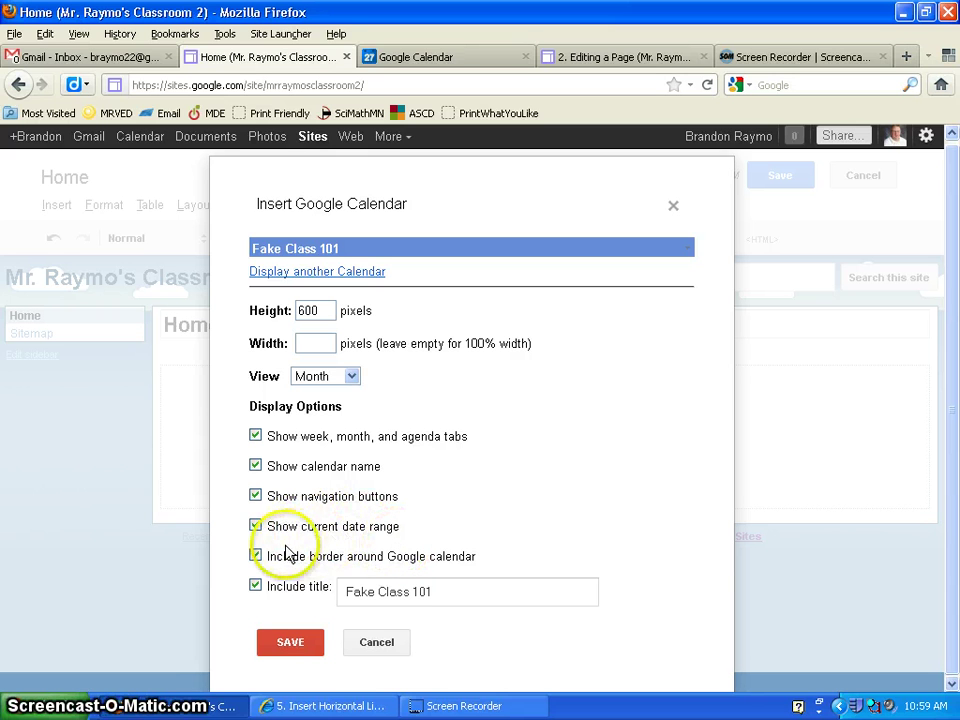
click(290, 642)
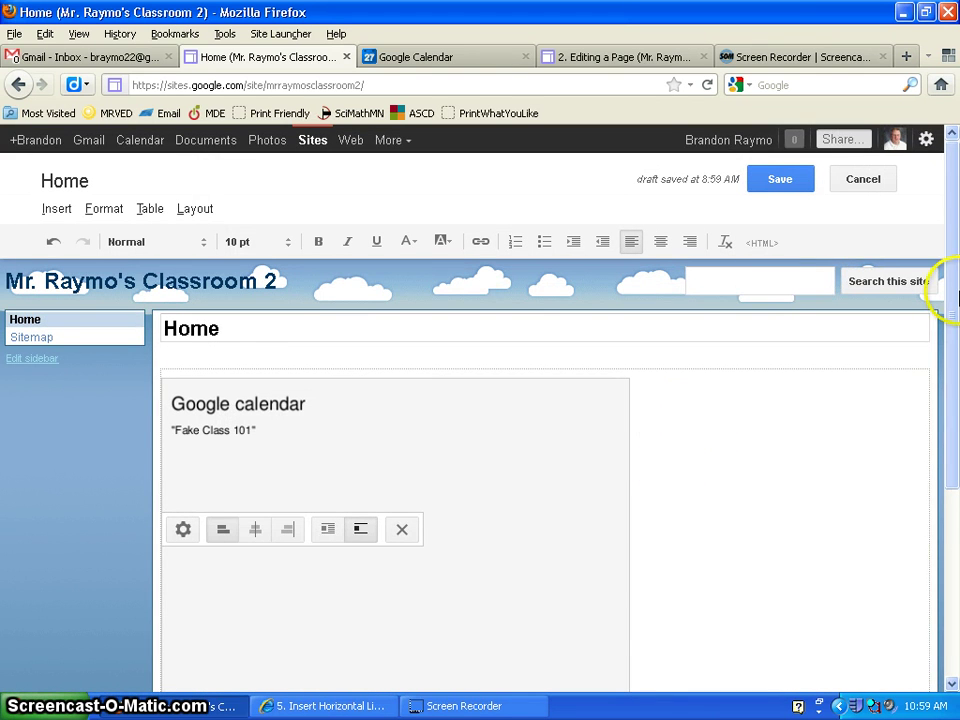
Turn on text wrapping for the inserted calendar and save the Home page
scroll(955, 297, down, 2)
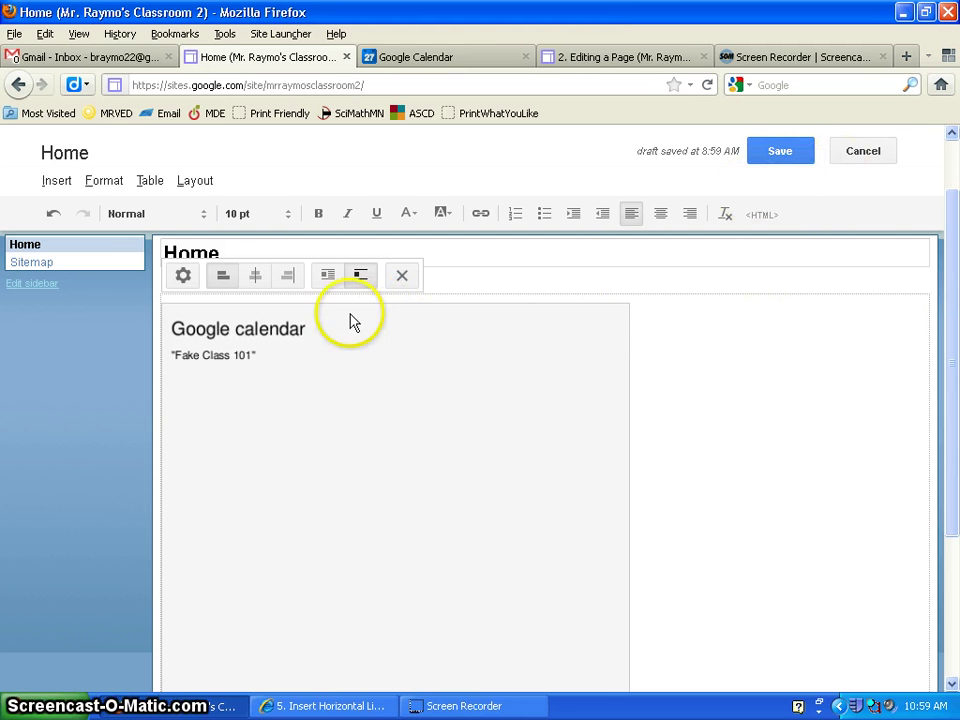
click(324, 282)
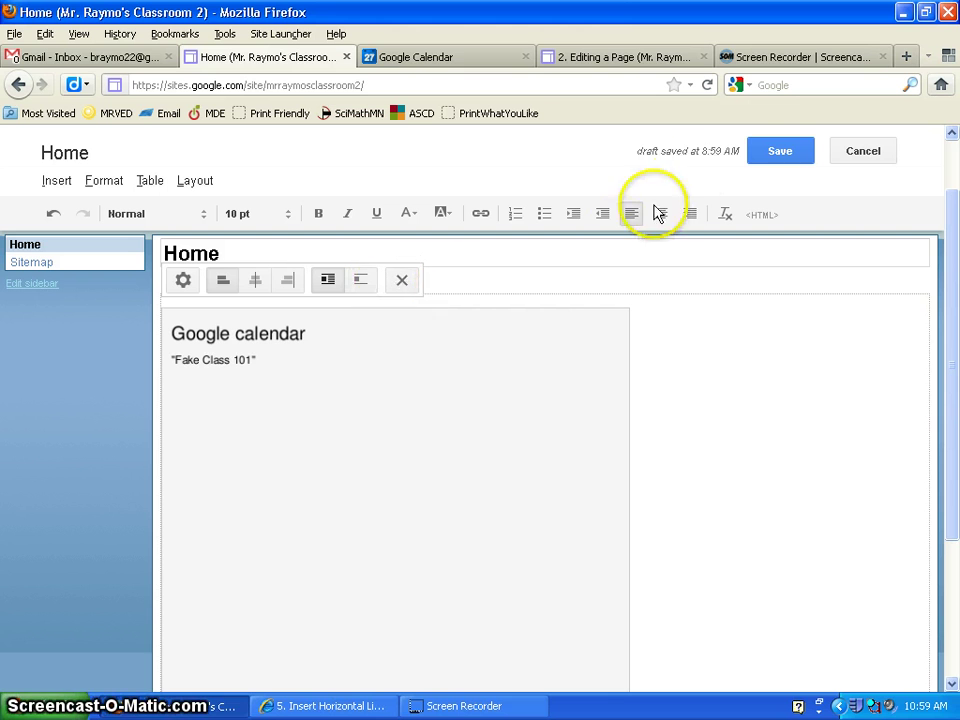
click(781, 151)
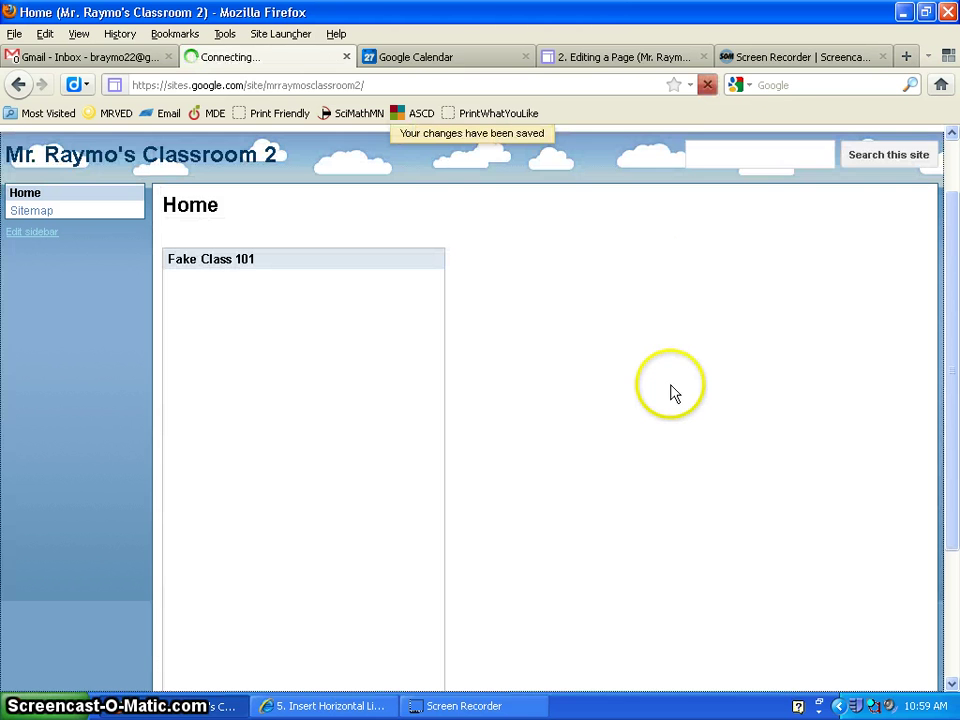
Look over the embedded Fake Class 101 calendar on the saved Home page, checking its width and December events
drag(951, 317, 956, 439)
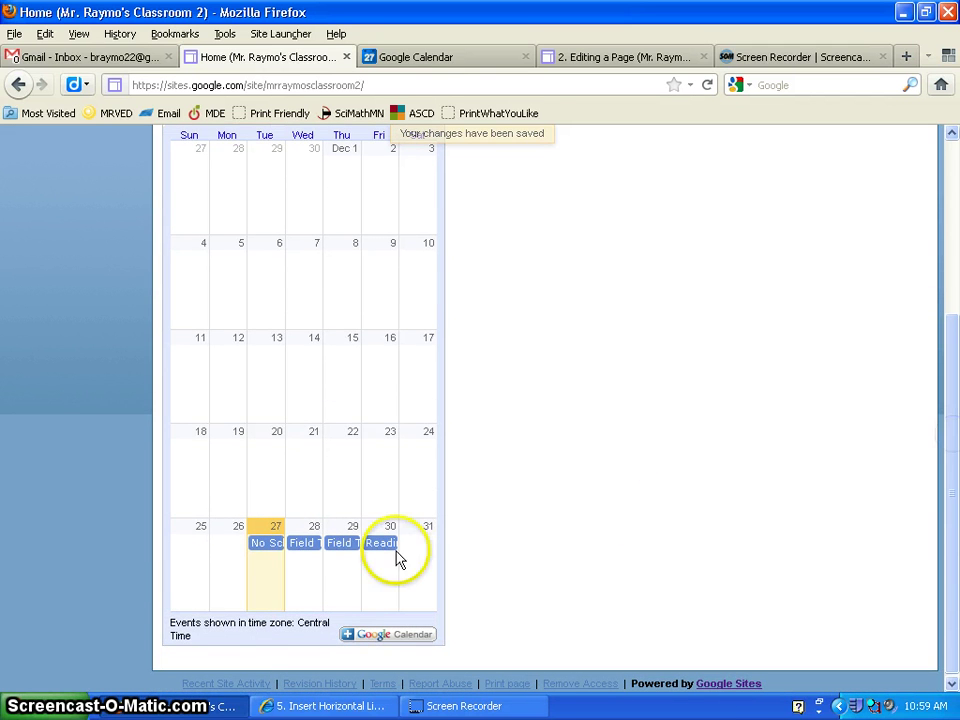
scroll(540, 430, up, 2)
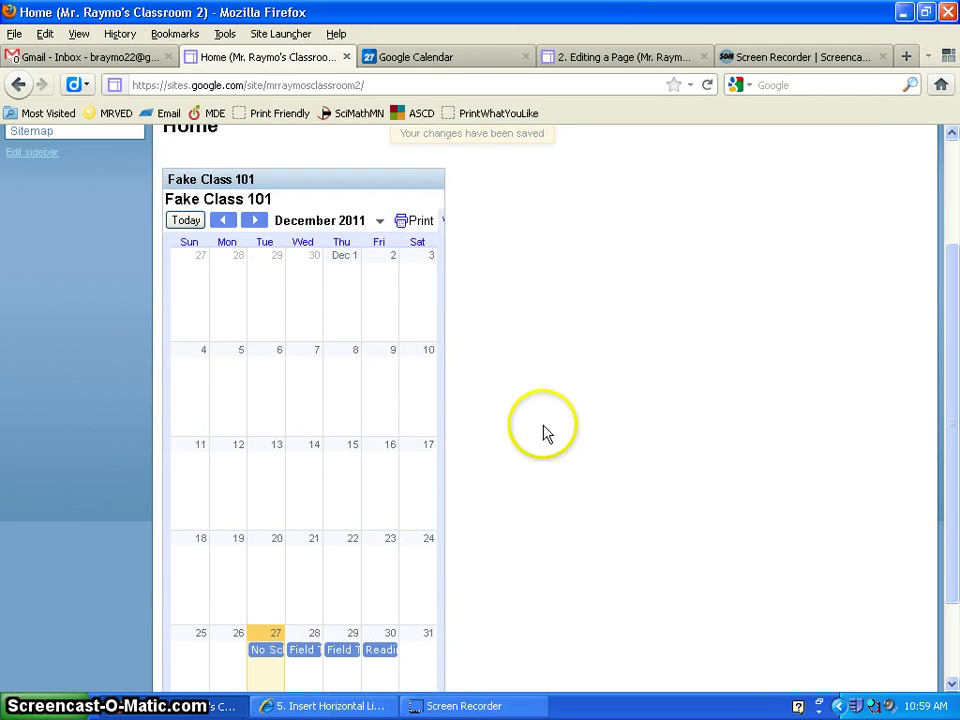
scroll(508, 444, up, 2)
scroll(448, 510, down, 4)
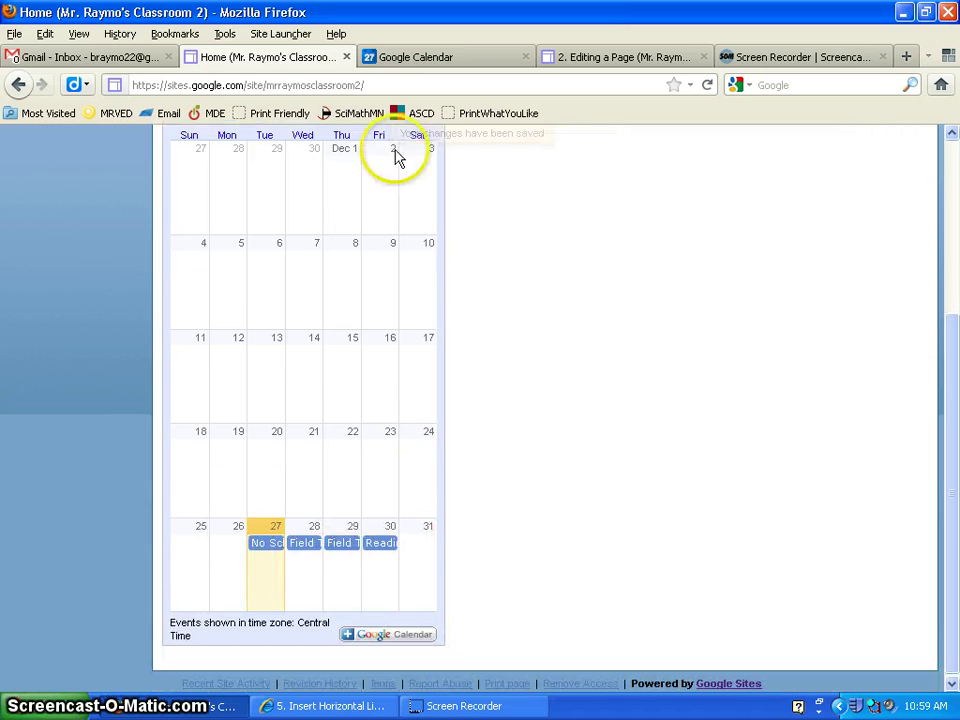
scroll(356, 328, up, 4)
scroll(354, 343, down, 2)
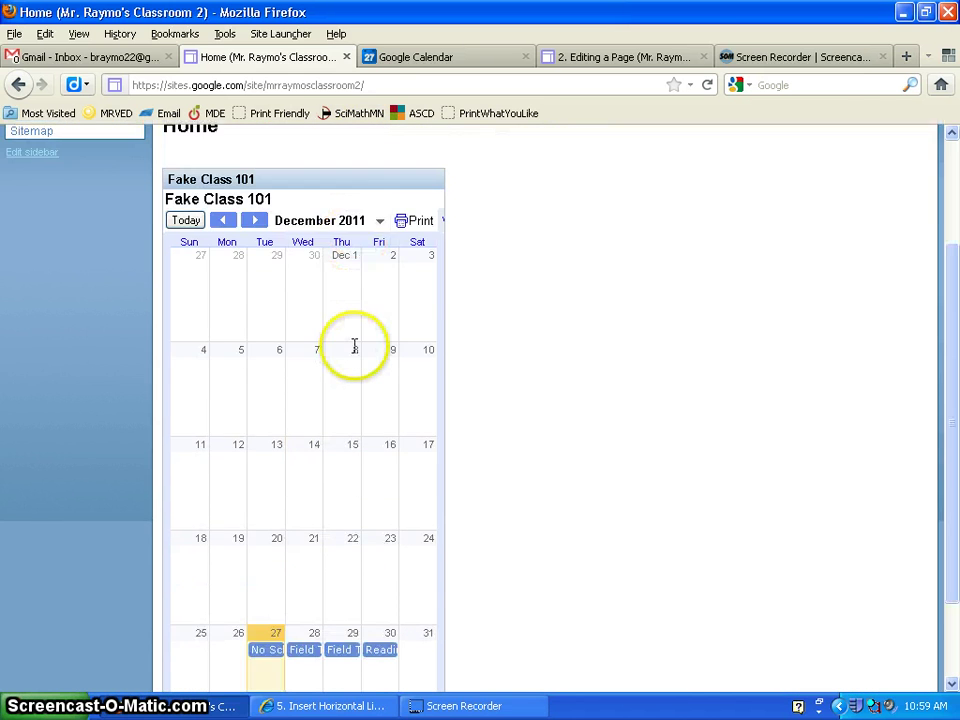
Set the embedded calendar's height and width to 500 pixels each and save the Home page
scroll(360, 352, up, 3)
click(662, 184)
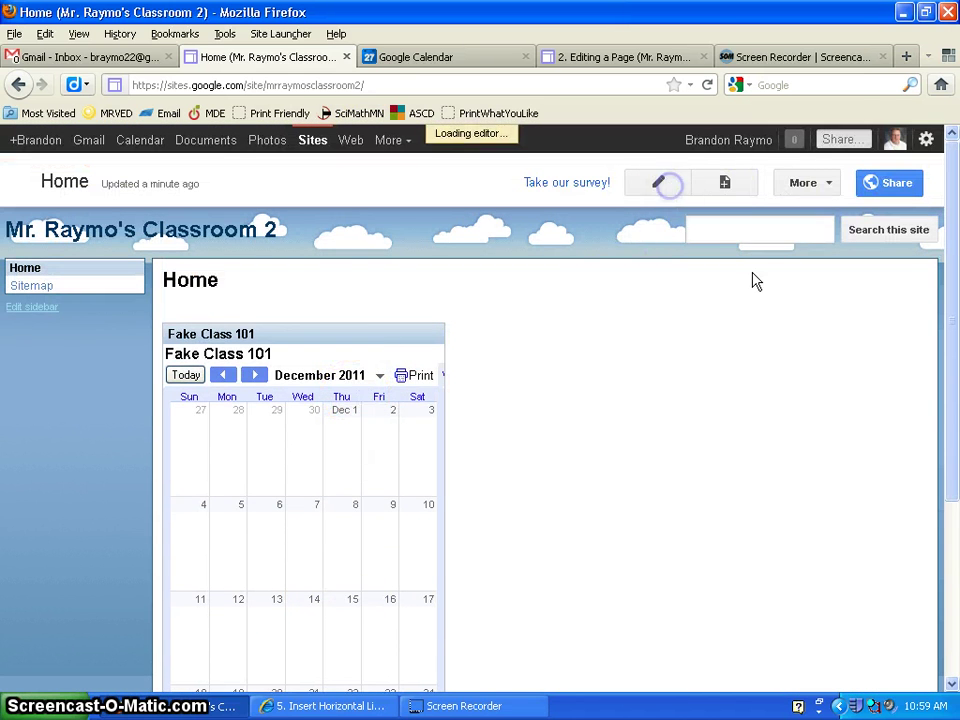
scroll(435, 424, down, 1)
click(435, 424)
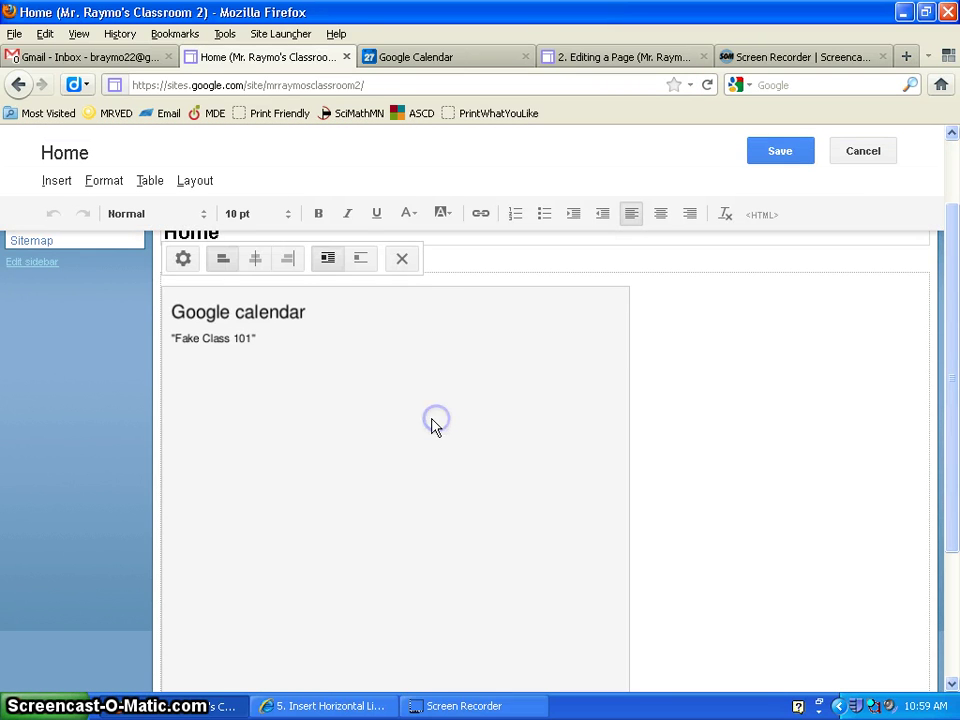
click(184, 260)
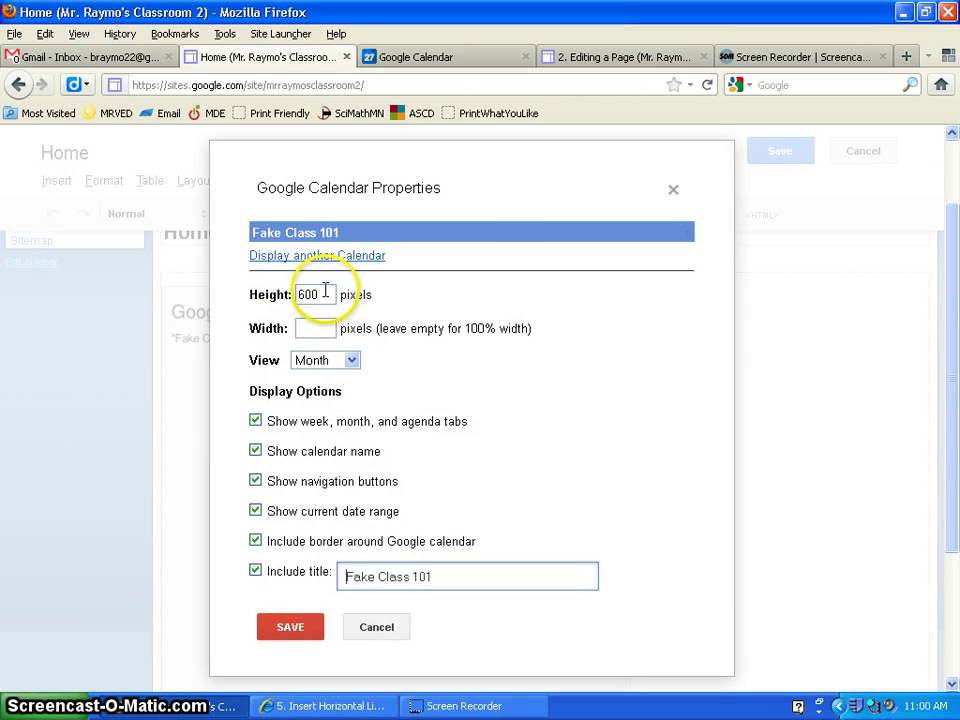
drag(325, 291, 260, 293)
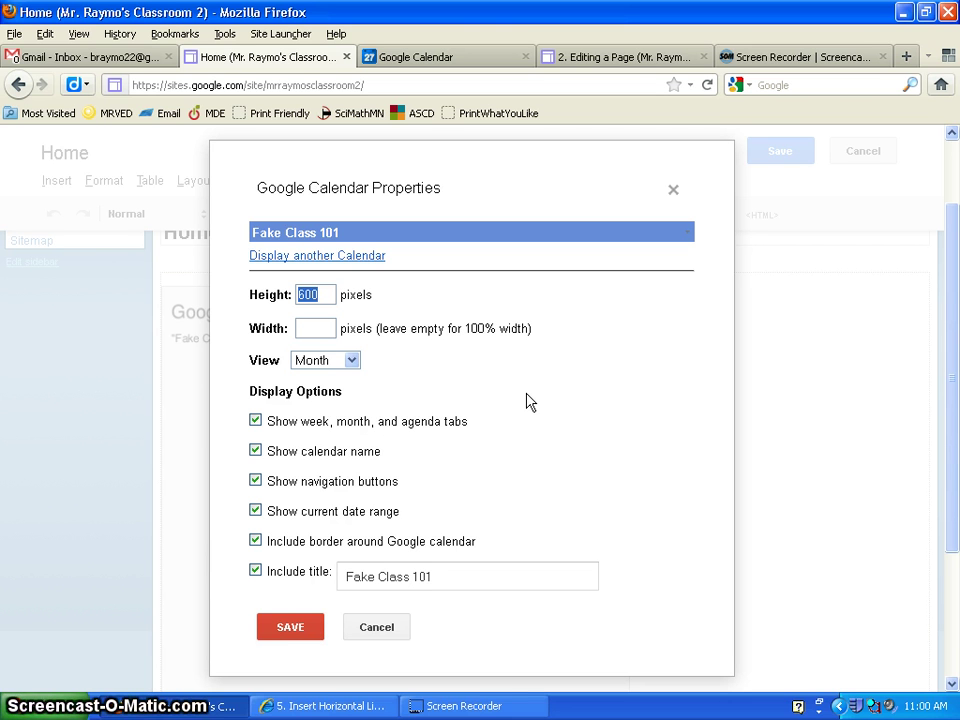
click(317, 324)
text(500)
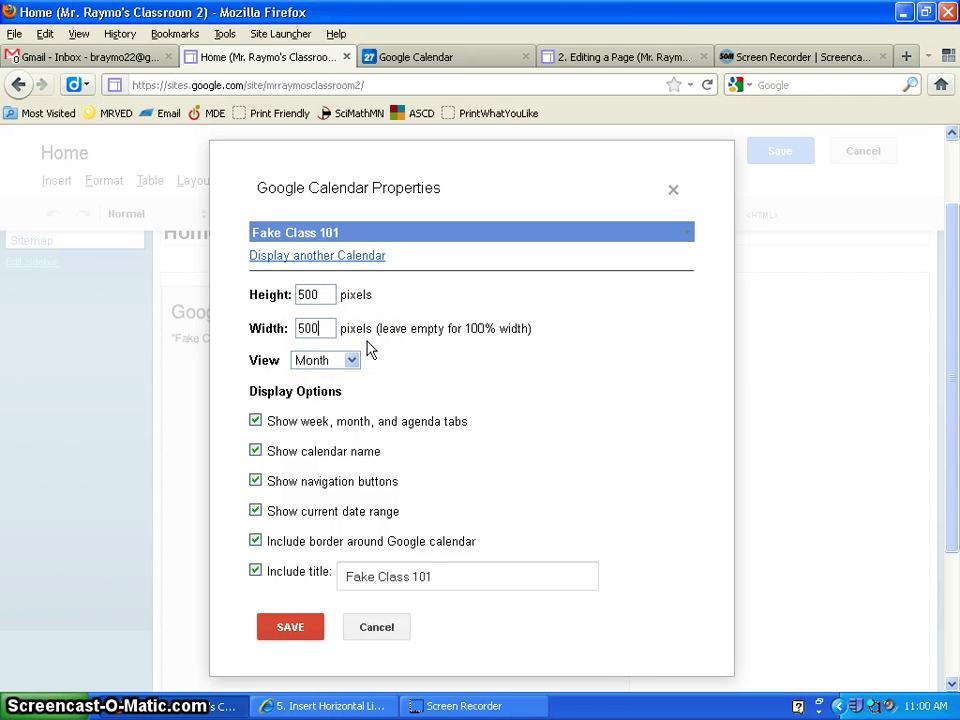
click(312, 628)
click(800, 153)
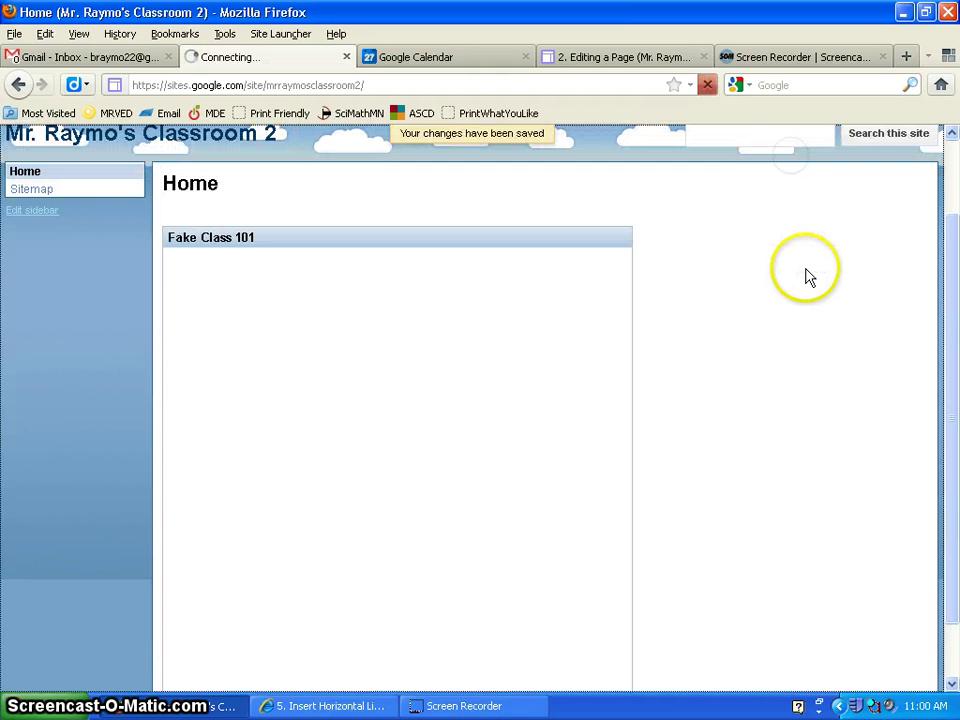
Review the resized calendar on the Home page in Month view and its event list in Agenda view
drag(958, 268, 955, 365)
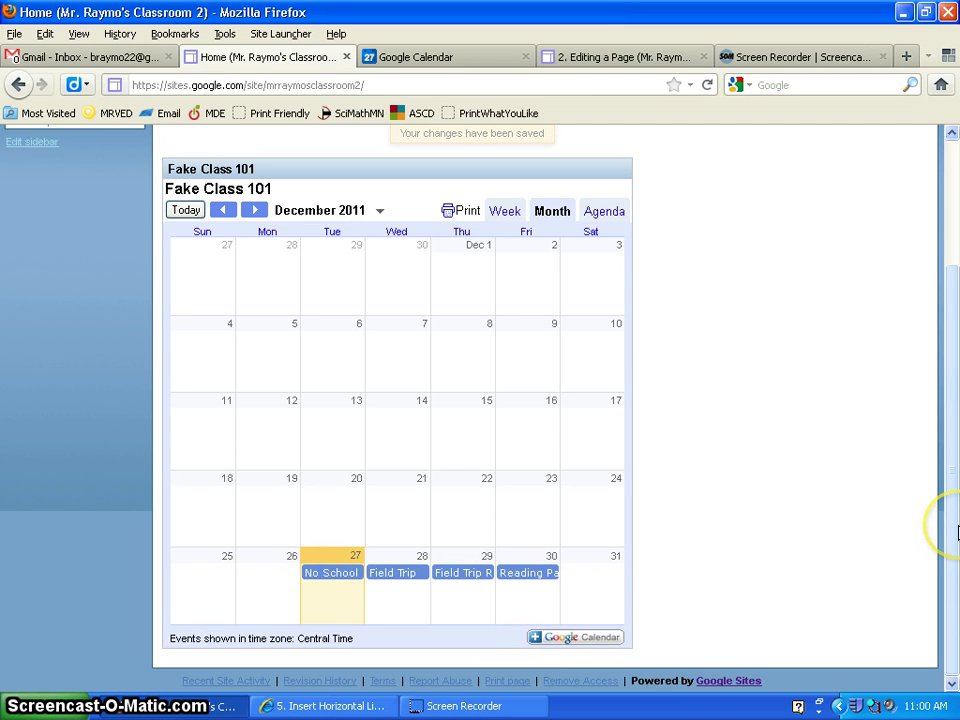
drag(957, 532, 954, 478)
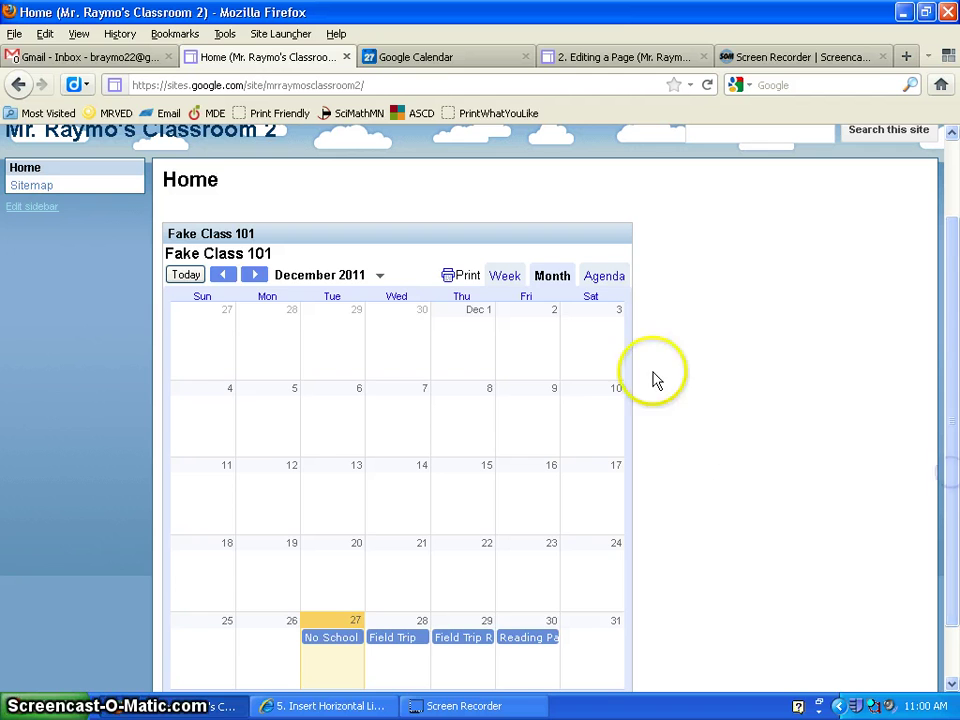
click(606, 275)
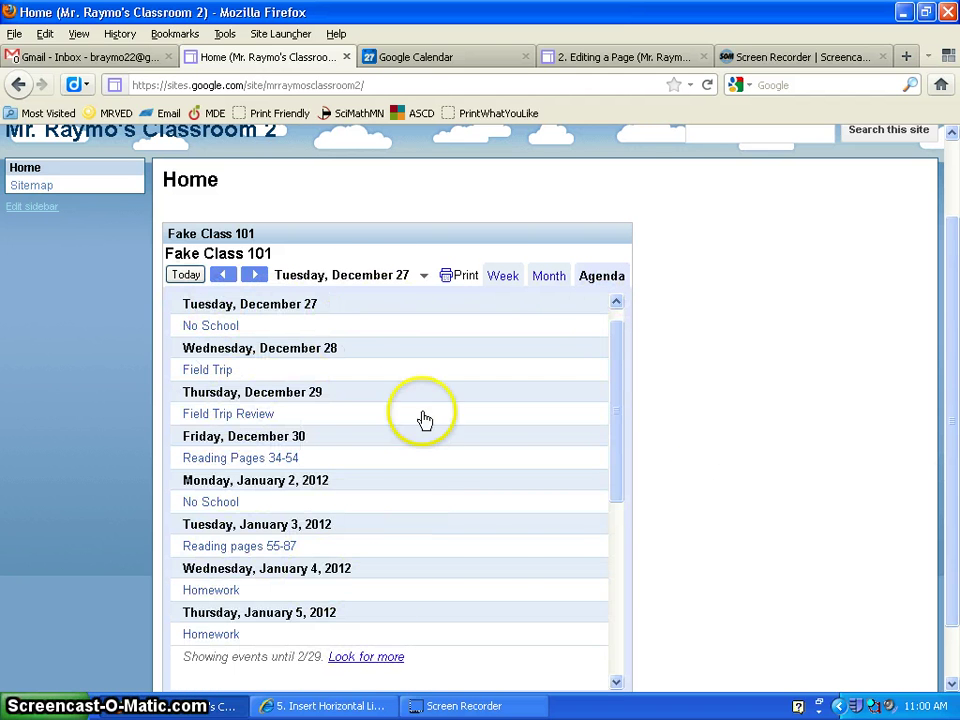
drag(621, 441, 619, 399)
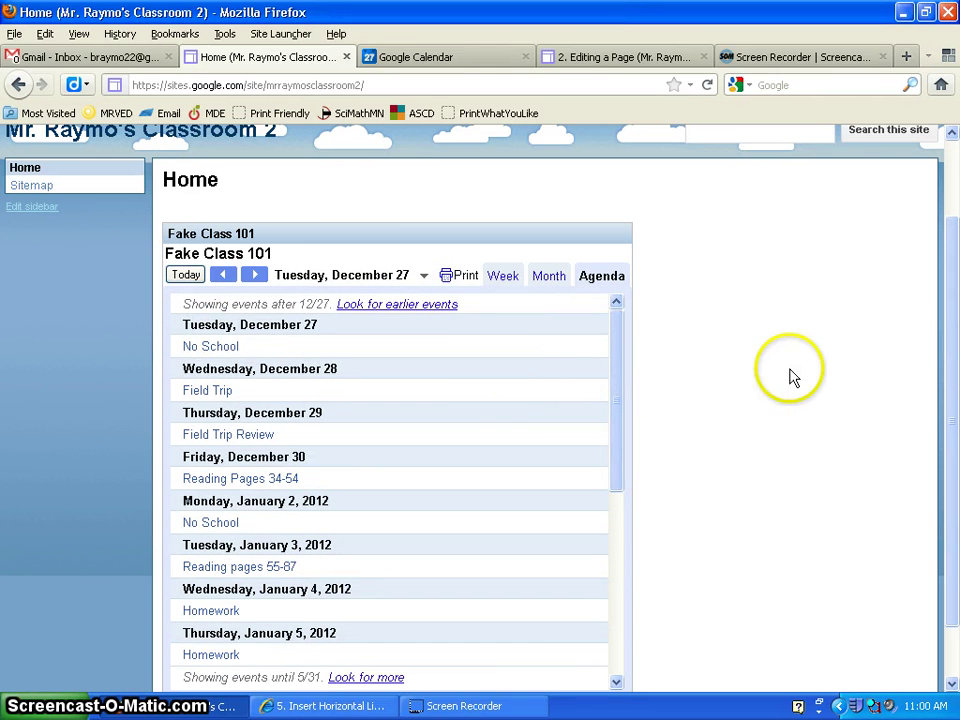
Edit the Home page again and open the properties of the embedded Fake Class 101 calendar
drag(954, 356, 955, 275)
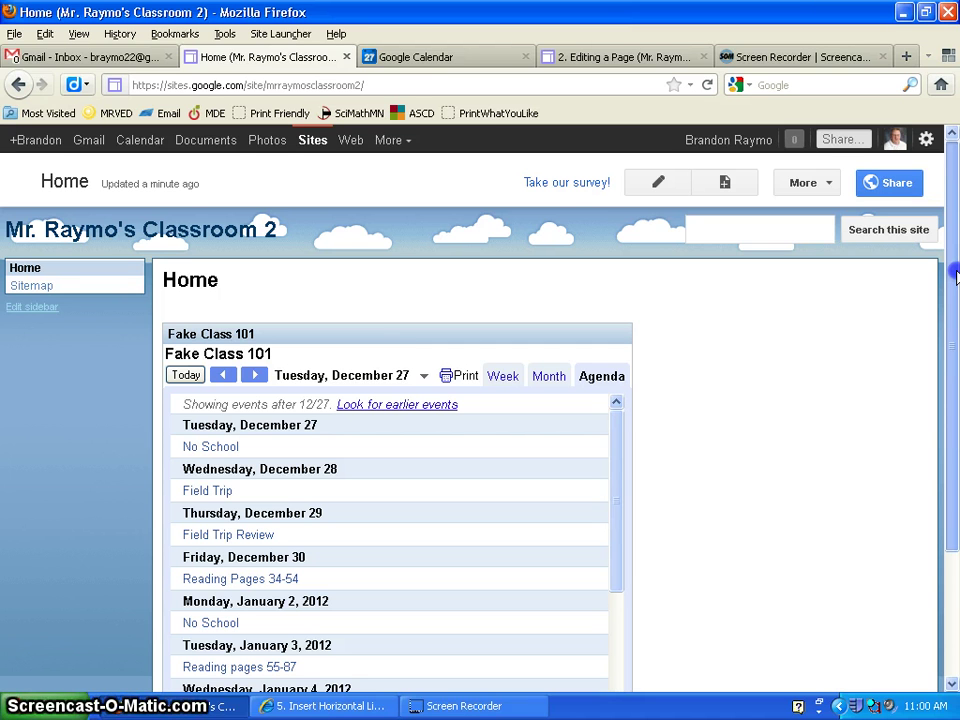
click(658, 182)
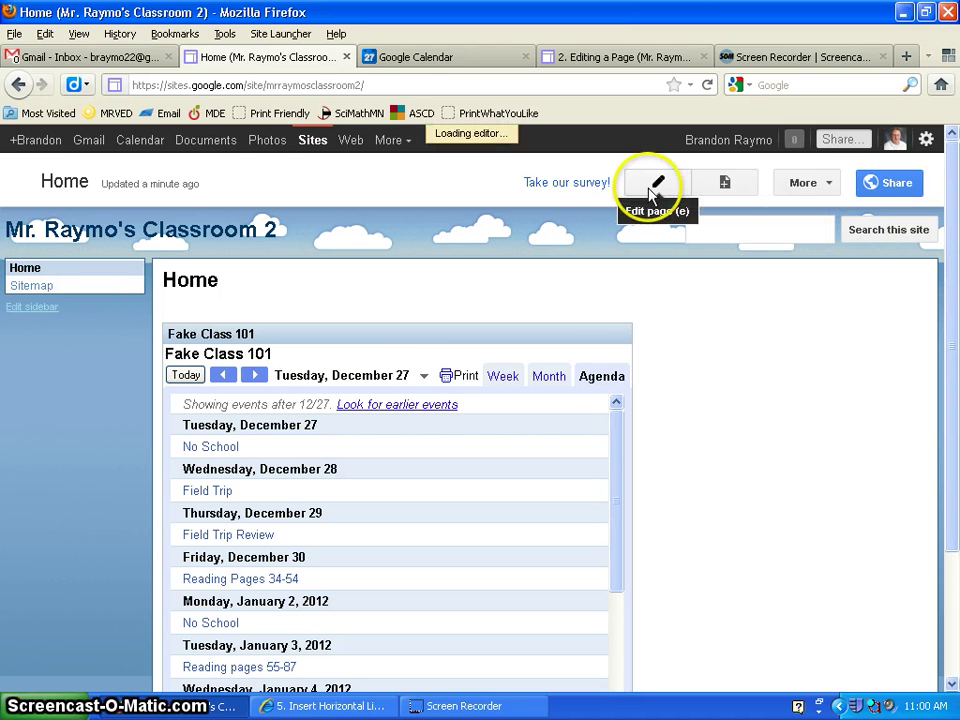
scroll(943, 279, down, 2)
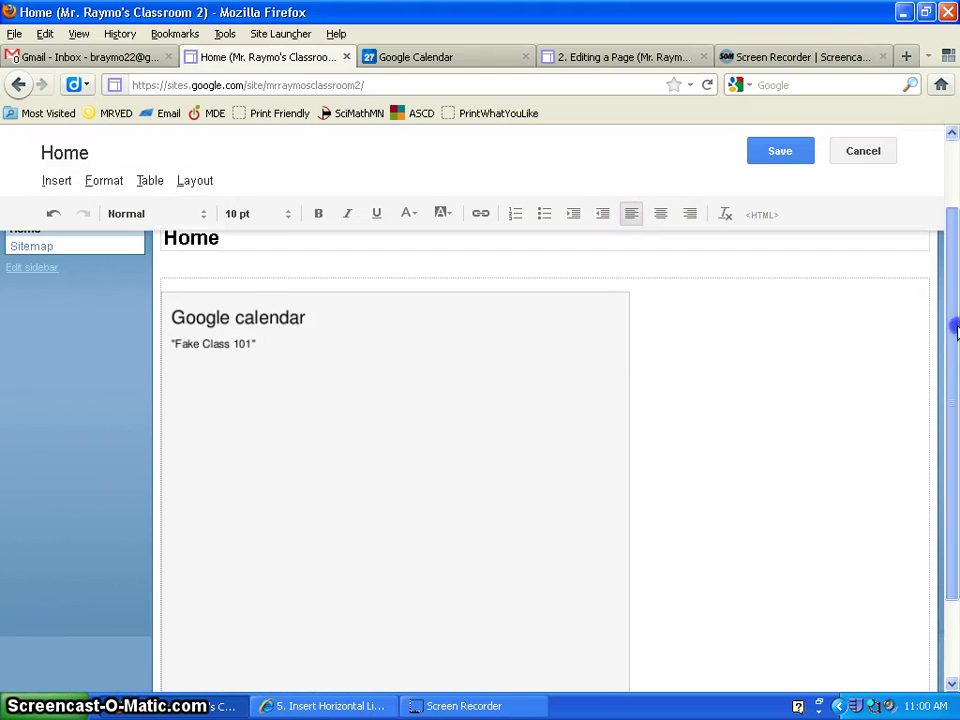
click(408, 388)
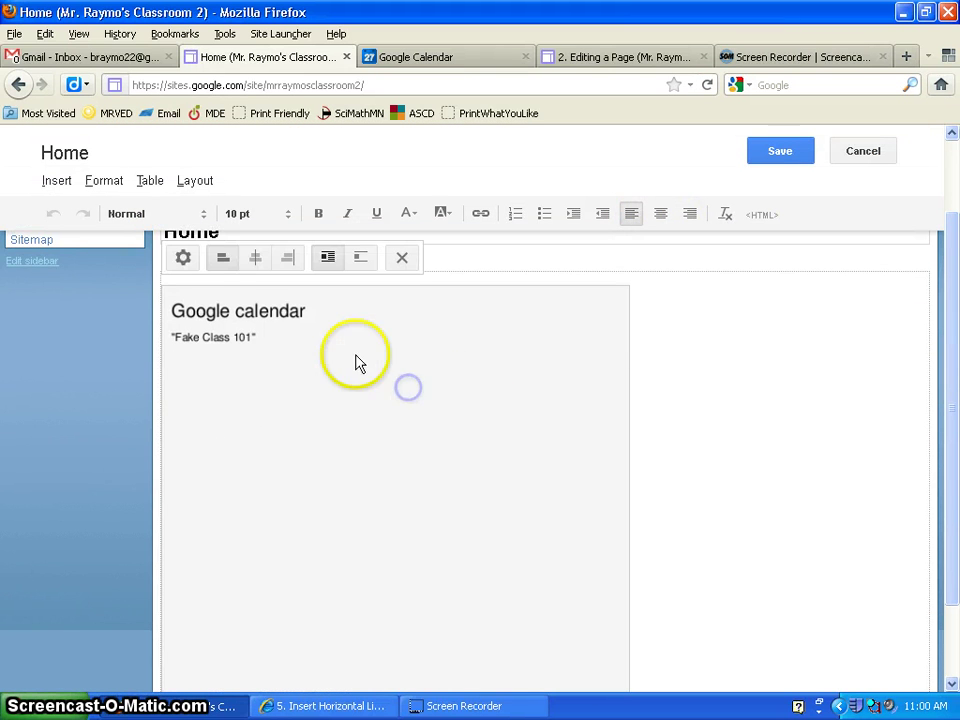
click(182, 262)
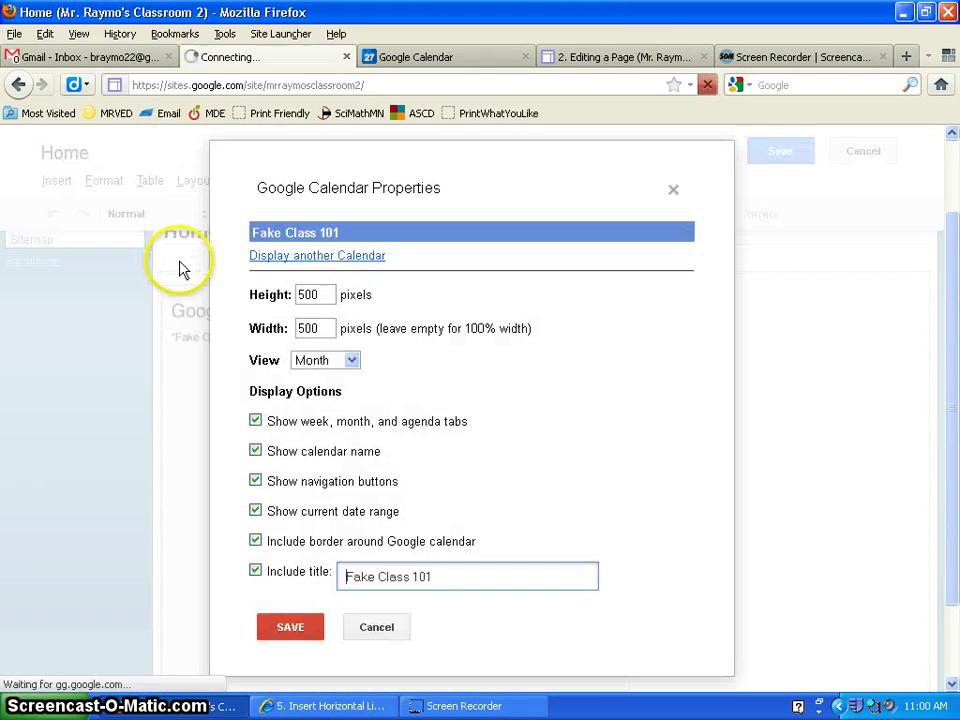
Try to add the Radio calendar as another calendar displayed in the embedded calendar
click(316, 258)
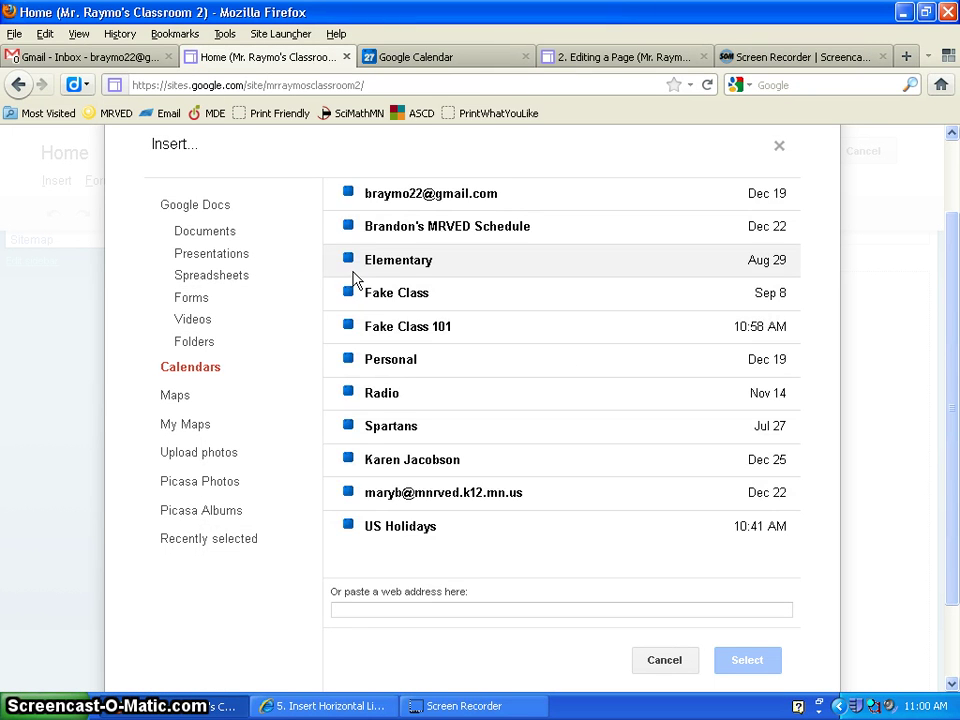
click(392, 398)
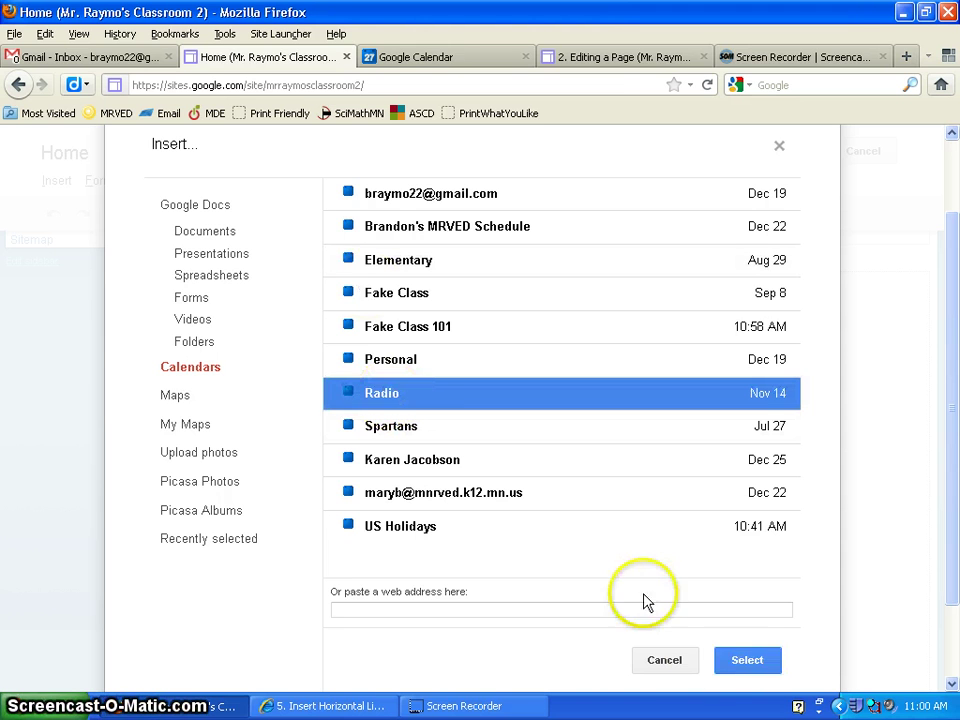
click(742, 668)
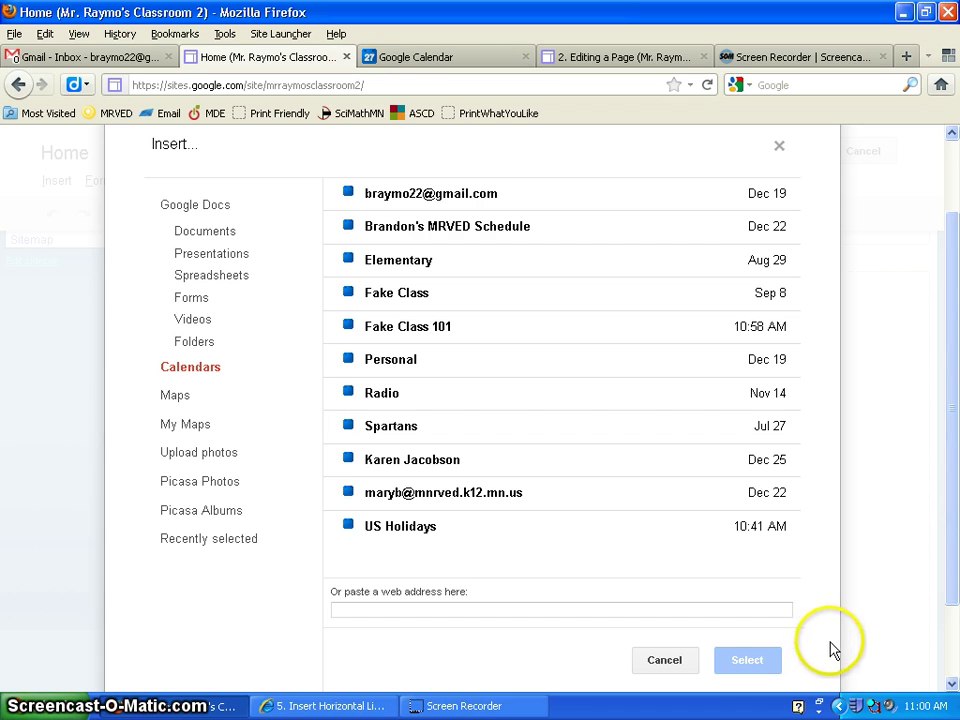
drag(956, 497, 950, 545)
click(755, 578)
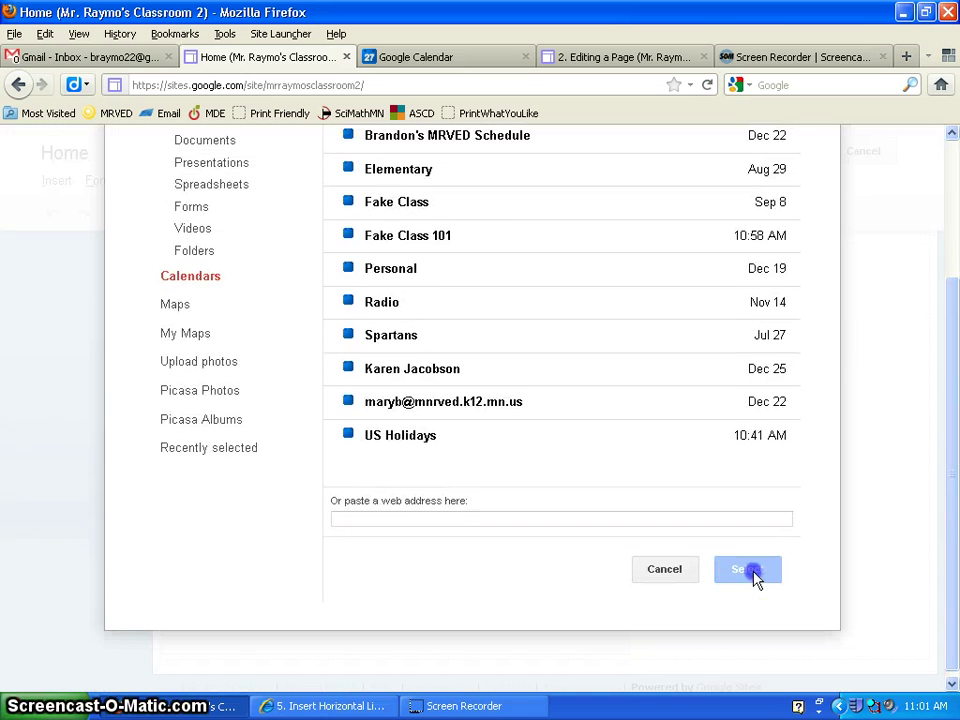
click(668, 572)
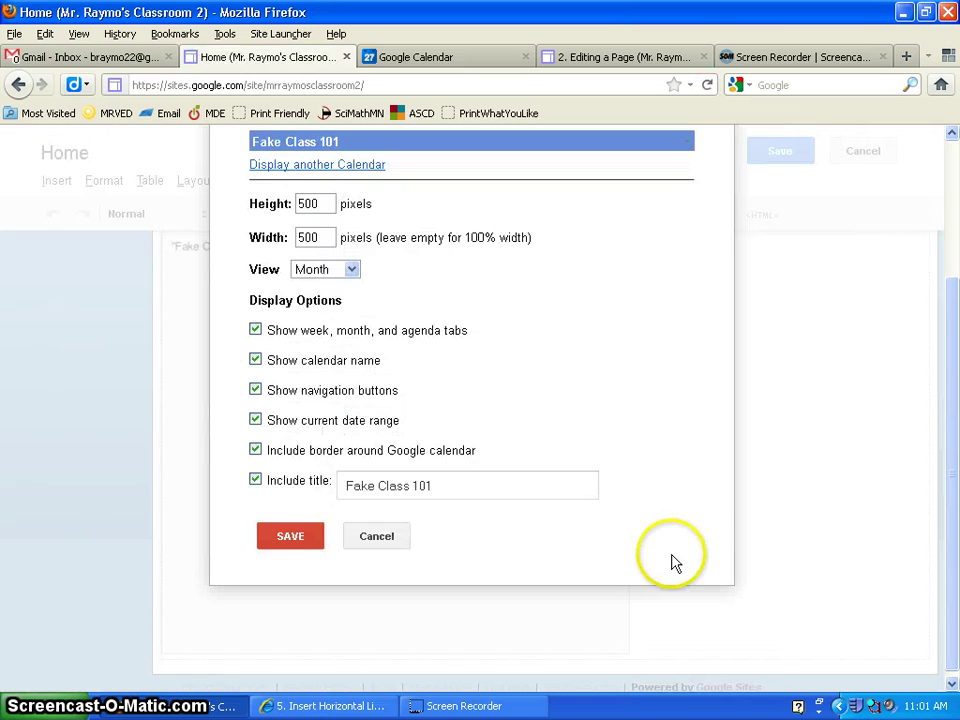
Add the Radio calendar alongside Fake Class 101 in the embedded calendar's properties
click(364, 170)
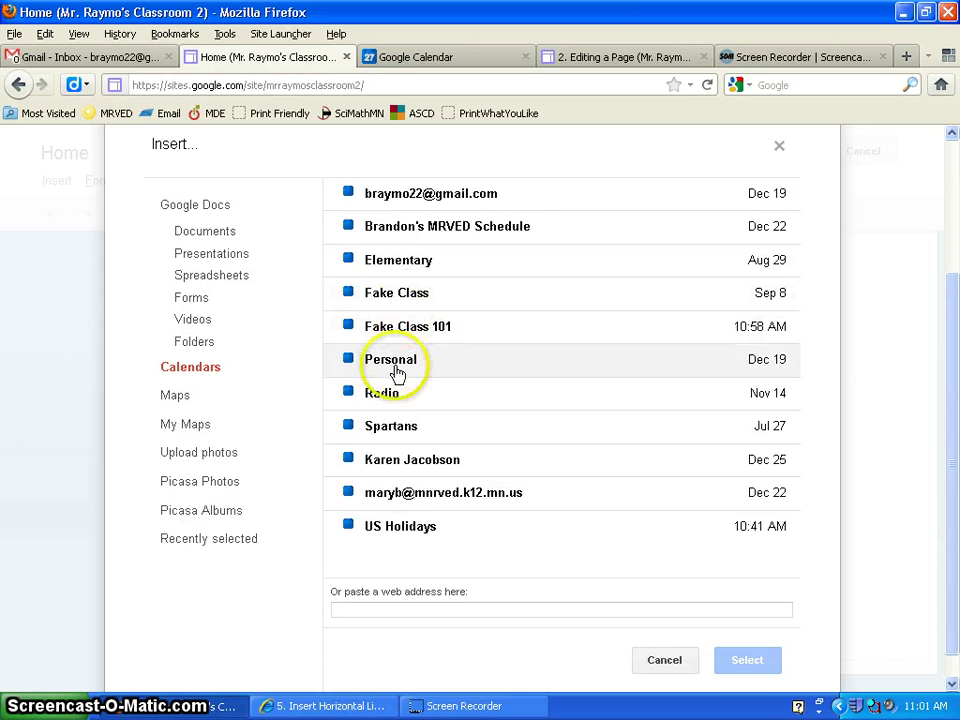
click(388, 397)
click(757, 661)
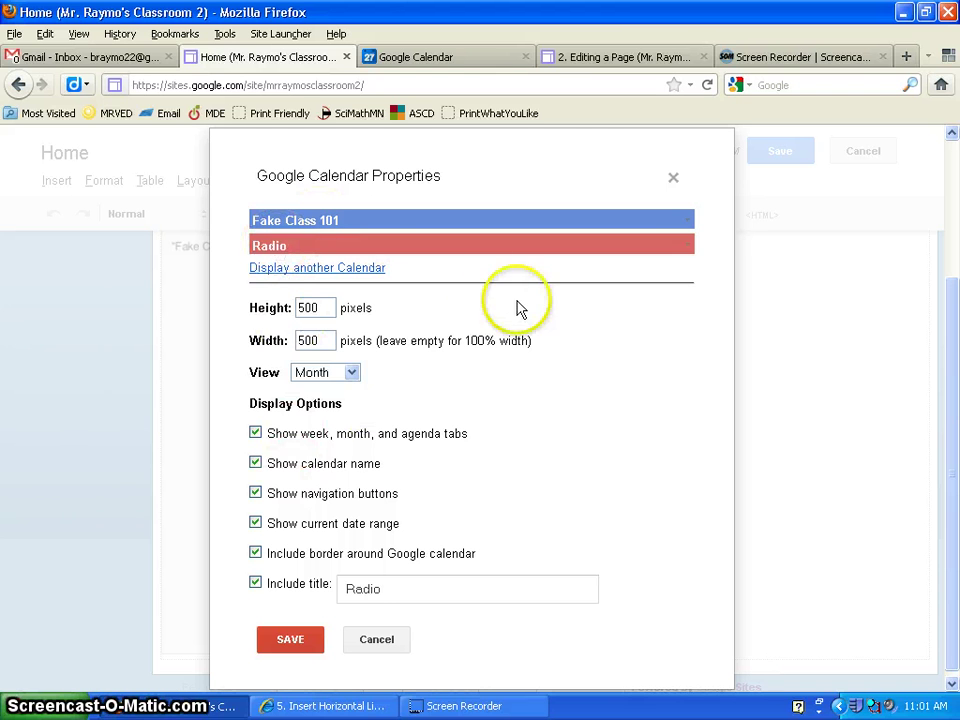
Color the Radio calendar purple and Fake Class 101 red, saving the calendar properties and the Home page
click(689, 249)
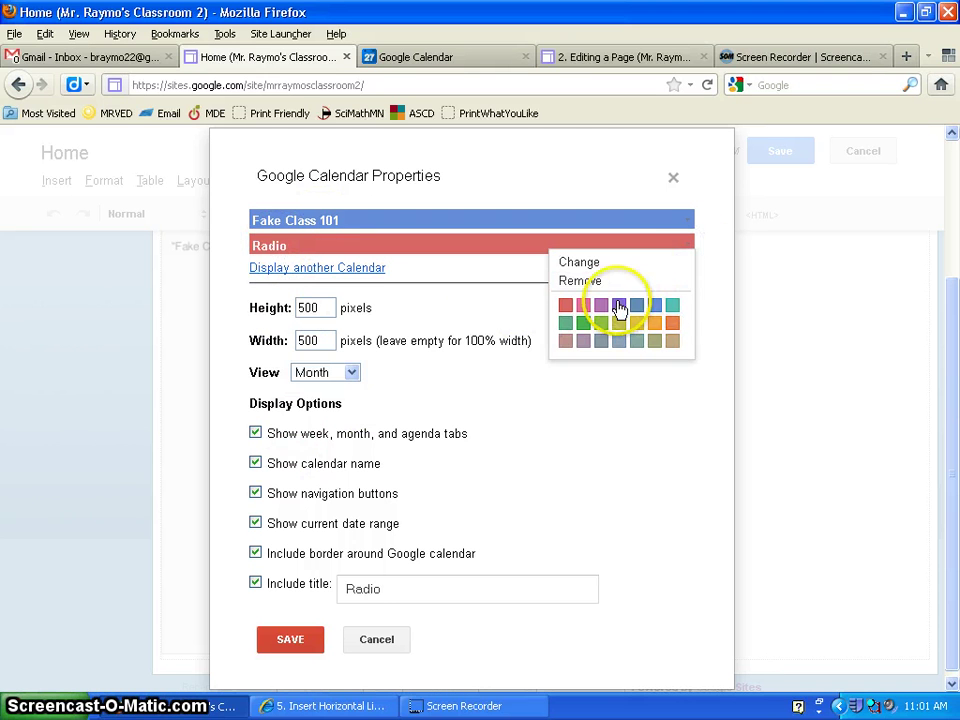
click(619, 307)
click(689, 247)
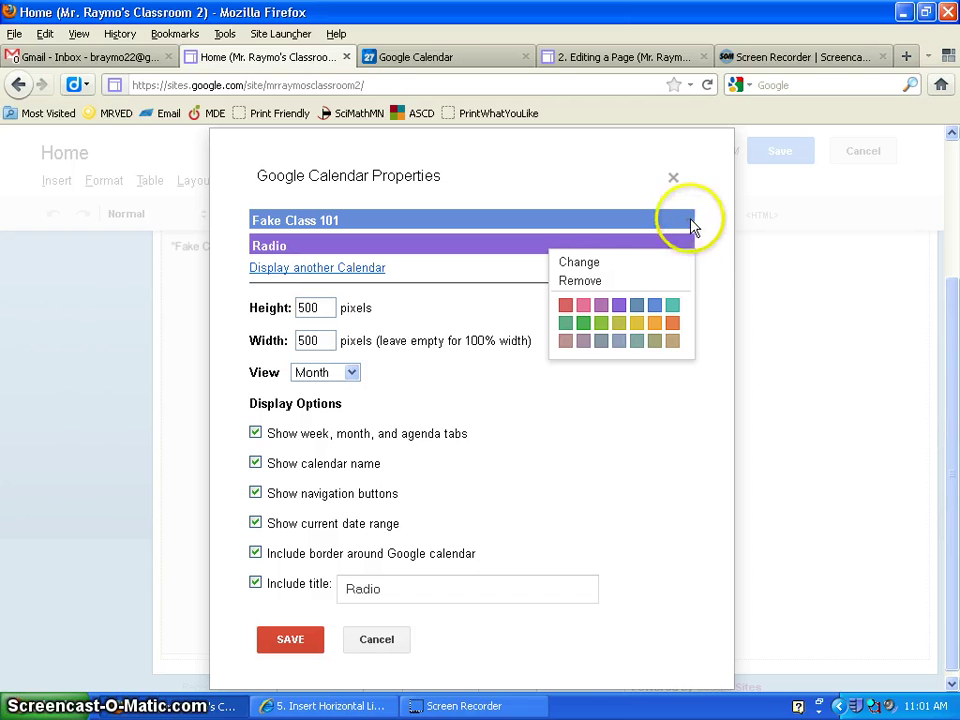
click(565, 304)
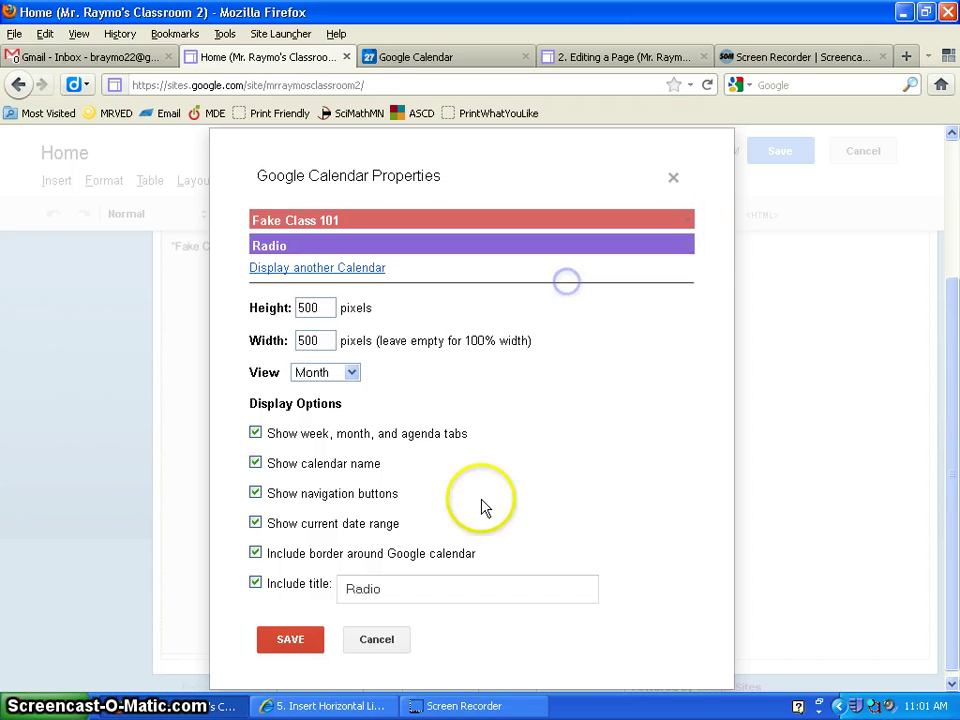
click(293, 640)
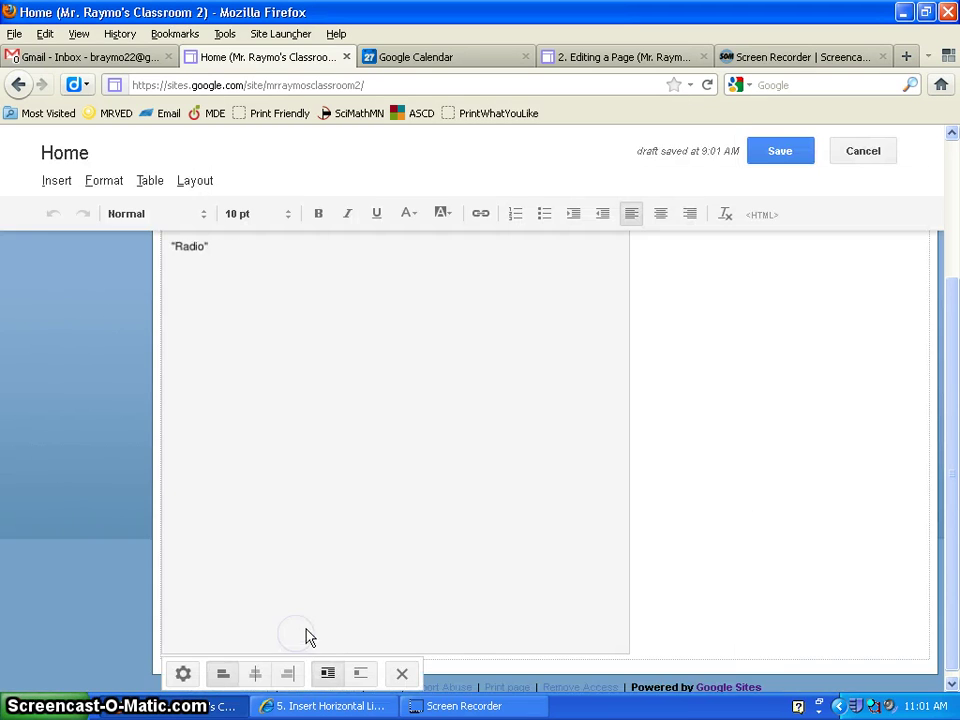
click(782, 155)
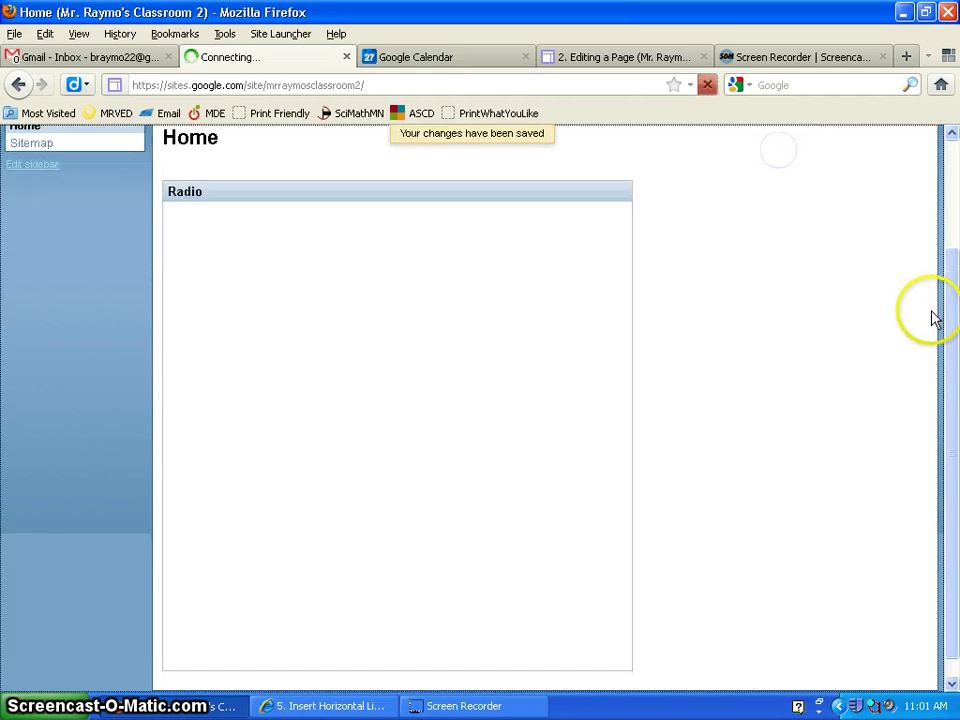
Review the combined calendar on the Home page, advancing to January 2012 to examine both calendars' events
mouse_move(951, 279)
mouse_down()
mouse_move(955, 225)
mouse_move(955, 266)
mouse_up()
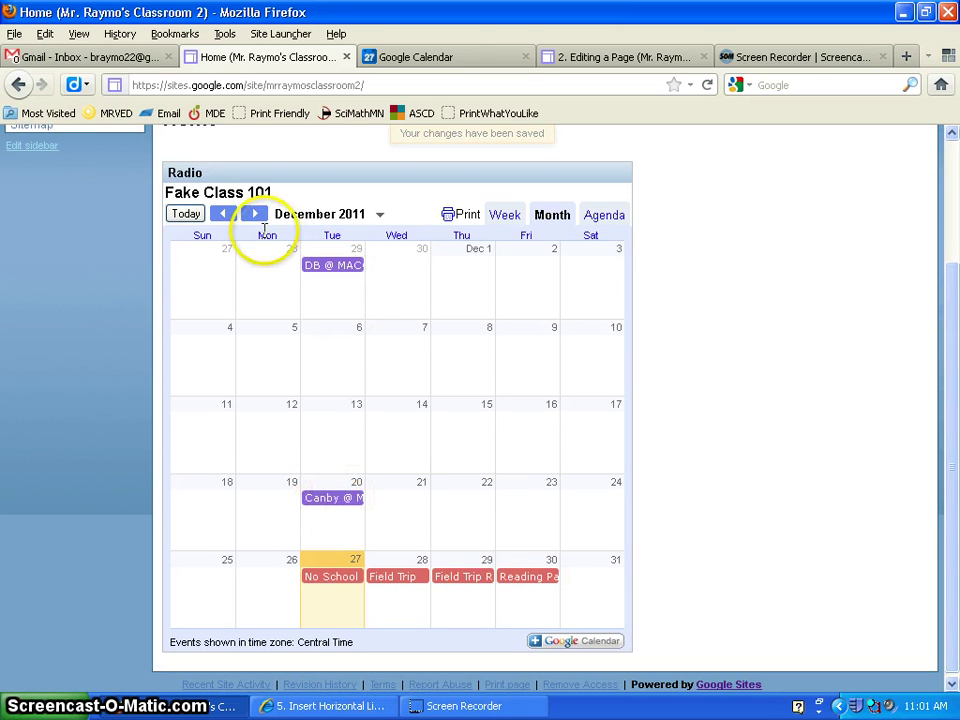
click(256, 215)
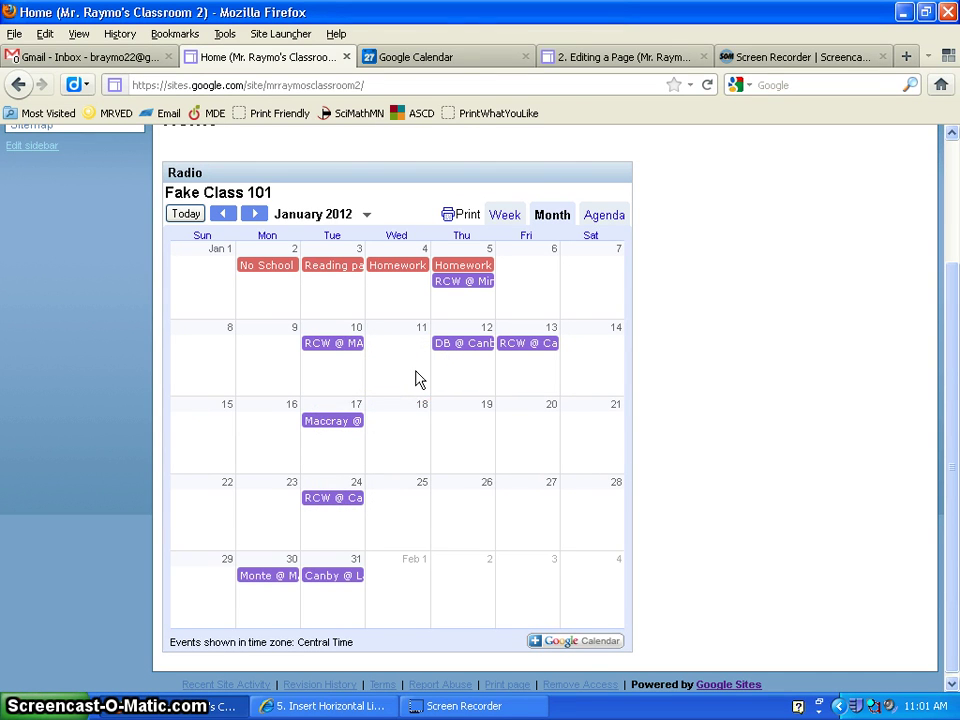
click(404, 346)
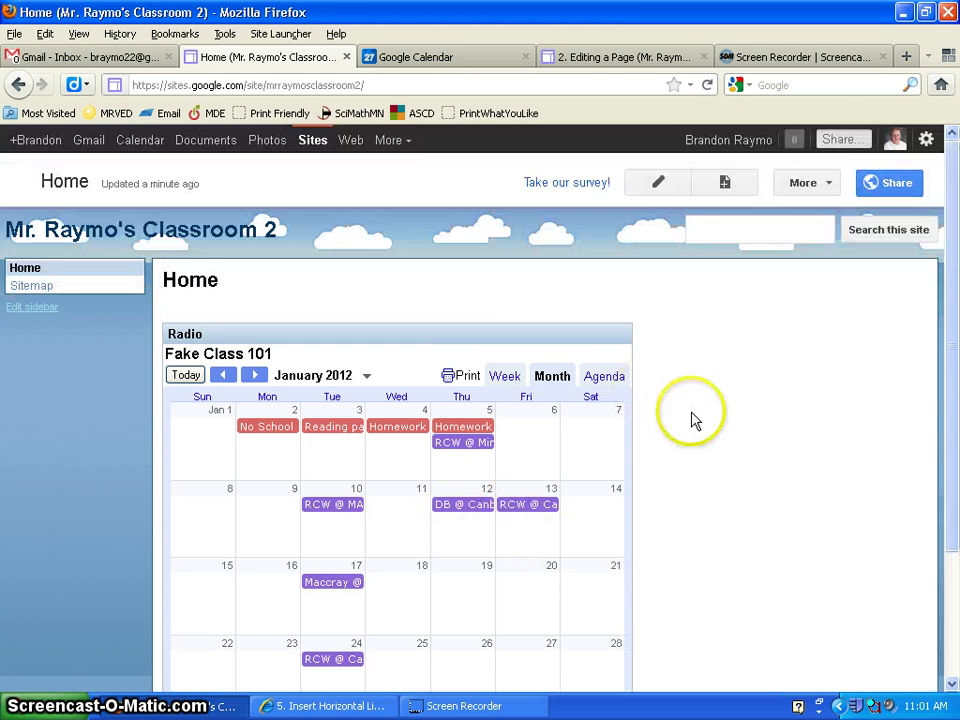
scroll(650, 410, up, 3)
scroll(782, 445, down, 2)
scroll(782, 443, up, 2)
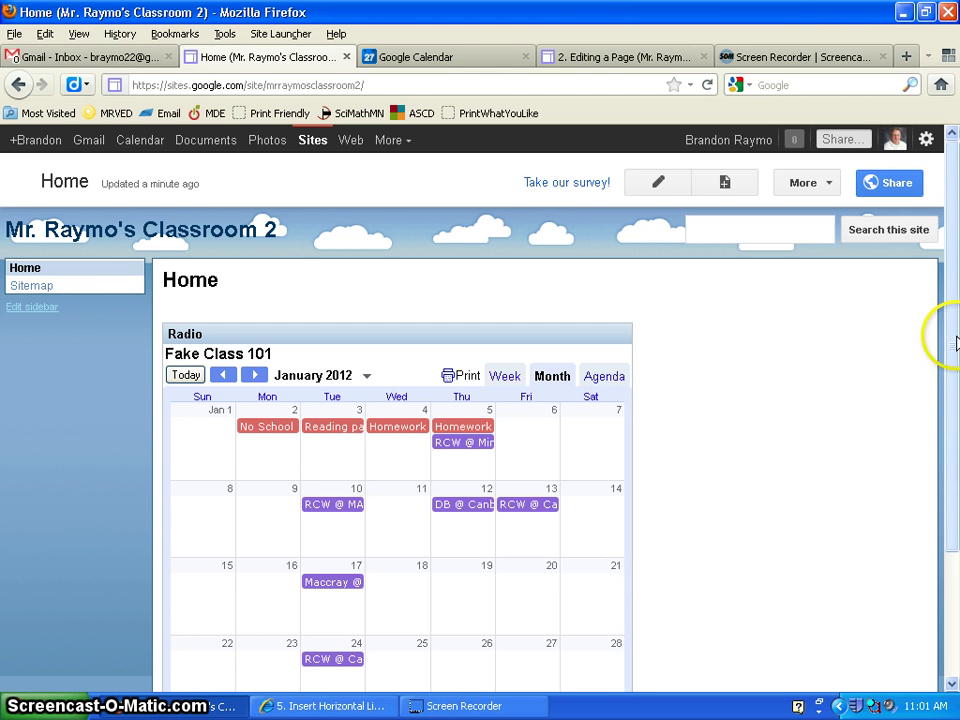
drag(955, 343, 955, 413)
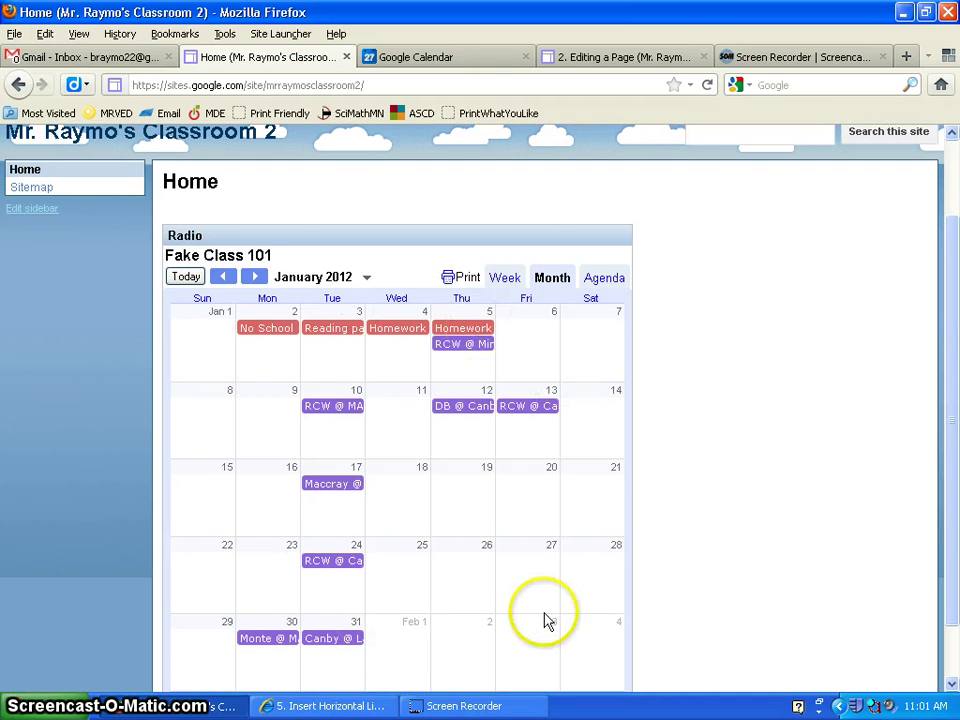